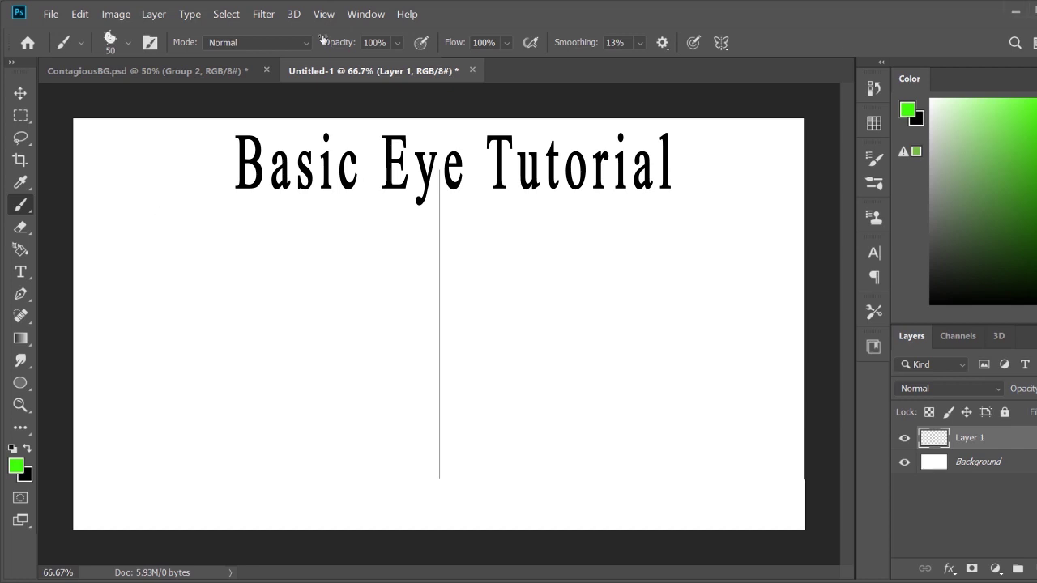
Set the brush to a small round black tip, size 5, at 22% opacity.
{"action": "left_click_drag", "start_coordinate": [397, 42], "coordinate": [370, 69]}
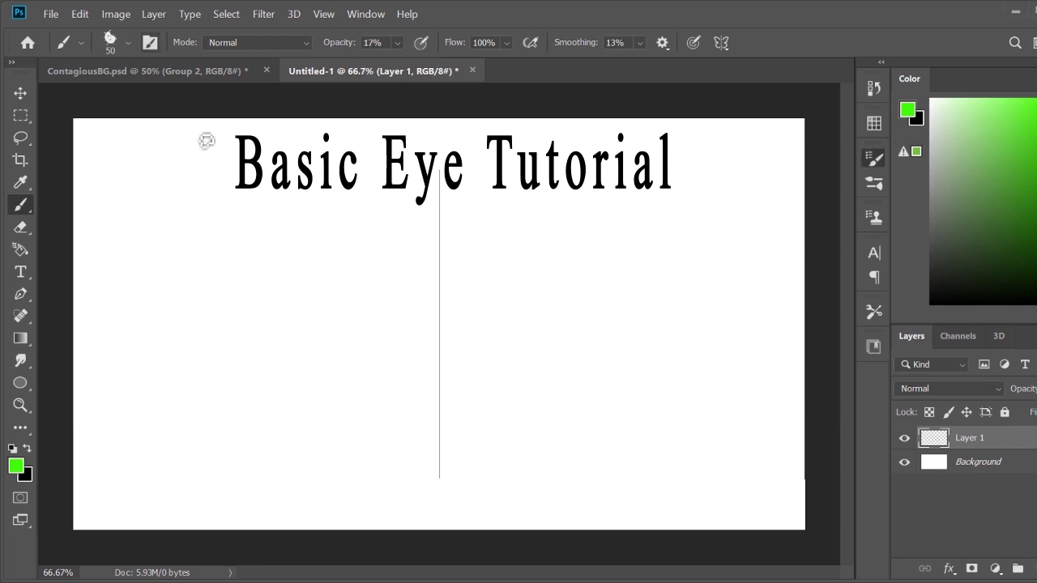
{"action": "key", "text": "."}
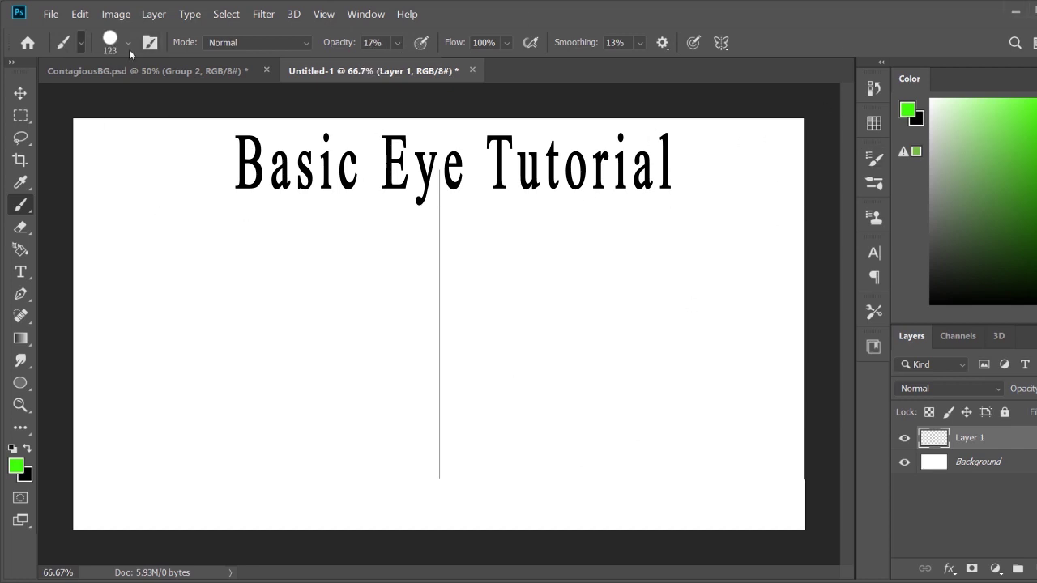
{"action": "key", "text": "0"}
{"action": "key", "text": "."}
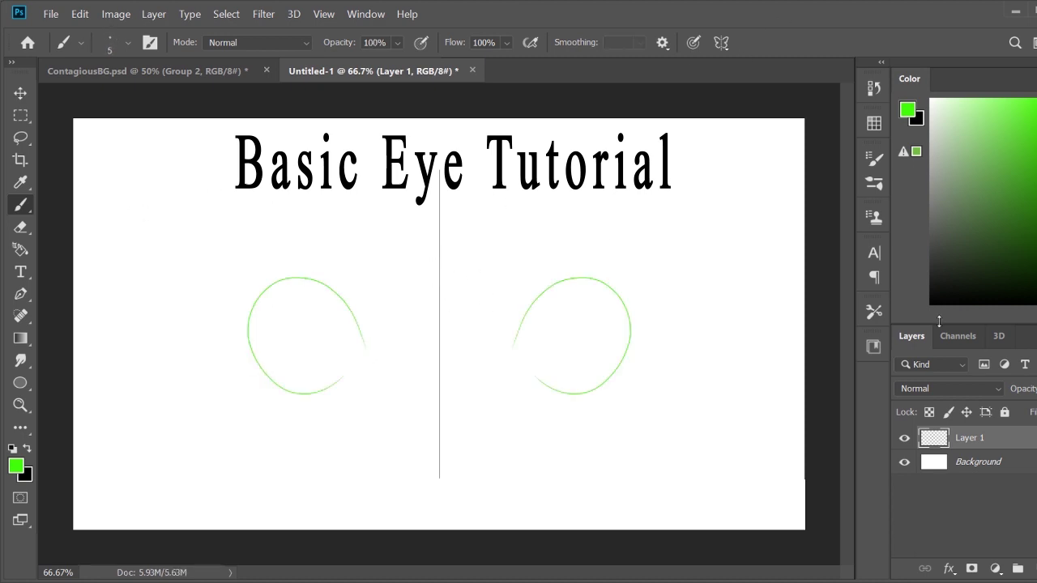
Switch to black at 16% opacity and try faint mirrored eye-top arcs, then undo them.
{"action": "key", "text": "d"}
{"action": "key", "text": "1"}
{"action": "key", "text": "6"}
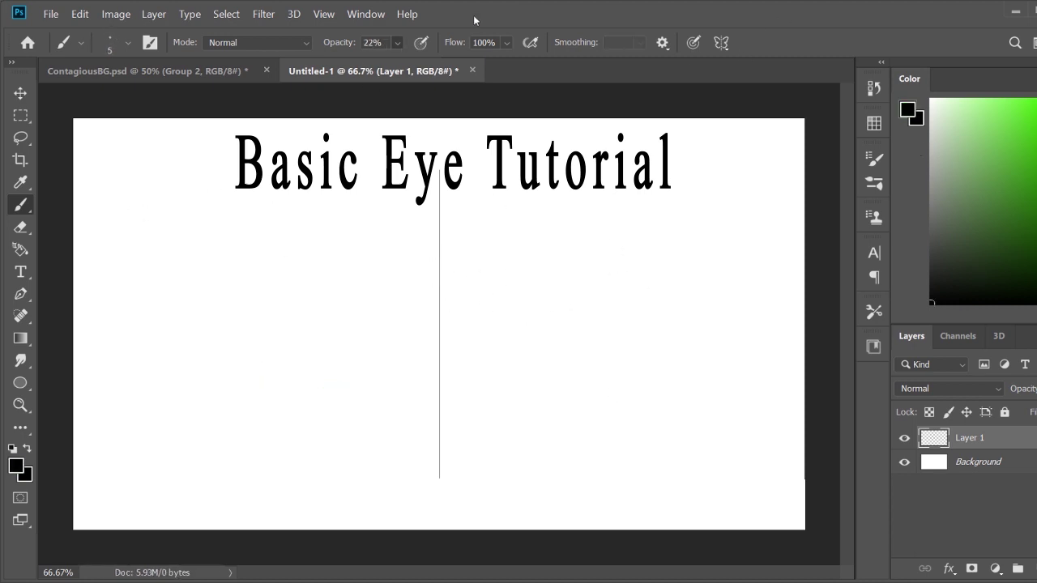
{"action": "left_click_drag", "start_coordinate": [219, 344], "coordinate": [401, 312]}
{"action": "left_click_drag", "start_coordinate": [478, 316], "coordinate": [661, 345]}
{"action": "left_click_drag", "start_coordinate": [231, 304], "coordinate": [397, 308]}
{"action": "left_click_drag", "start_coordinate": [486, 308], "coordinate": [655, 299]}
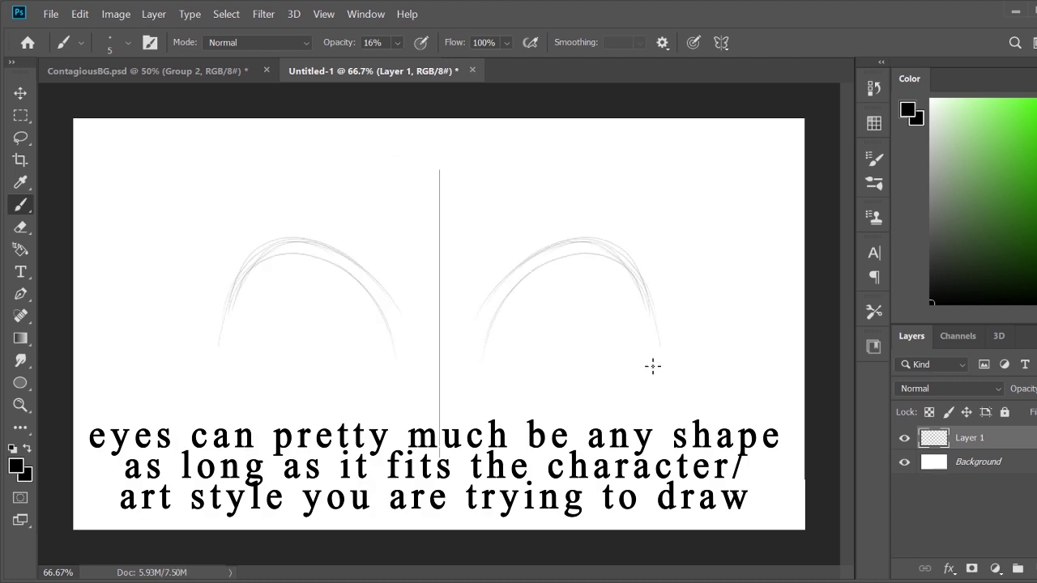
{"action": "key", "text": "ctrl+z"}
{"action": "key", "text": "ctrl+z"}
{"action": "key", "text": "ctrl+z"}
{"action": "key", "text": "ctrl+z"}
Sketch faint mirrored eye outlines with an iris and slit pupil in each.
{"action": "mouse_move", "coordinate": [568, 264]}
{"action": "left_mouse_down"}
{"action": "mouse_move", "coordinate": [517, 354]}
{"action": "mouse_move", "coordinate": [645, 340]}
{"action": "mouse_move", "coordinate": [483, 355]}
{"action": "left_mouse_up"}
{"action": "mouse_move", "coordinate": [640, 349]}
{"action": "left_mouse_down"}
{"action": "mouse_move", "coordinate": [594, 375]}
{"action": "mouse_move", "coordinate": [519, 377]}
{"action": "left_mouse_up"}
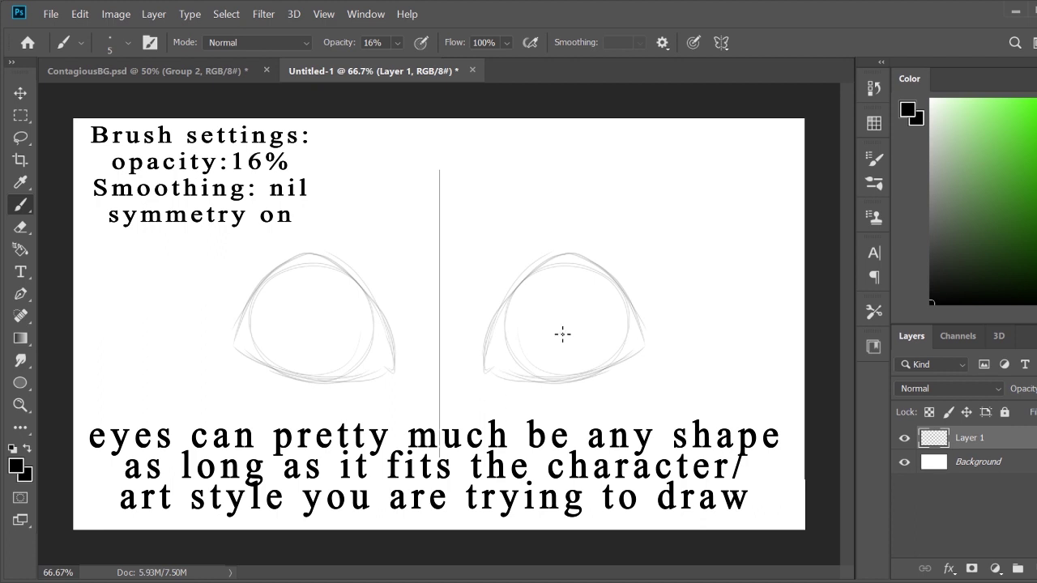
{"action": "mouse_move", "coordinate": [486, 347]}
{"action": "left_mouse_down"}
{"action": "mouse_move", "coordinate": [549, 255]}
{"action": "mouse_move", "coordinate": [576, 248]}
{"action": "mouse_move", "coordinate": [494, 373]}
{"action": "mouse_move", "coordinate": [609, 373]}
{"action": "left_mouse_up"}
{"action": "mouse_move", "coordinate": [654, 332]}
{"action": "left_mouse_down"}
{"action": "mouse_move", "coordinate": [602, 373]}
{"action": "mouse_move", "coordinate": [608, 273]}
{"action": "mouse_move", "coordinate": [507, 307]}
{"action": "mouse_move", "coordinate": [555, 344]}
{"action": "left_mouse_up"}
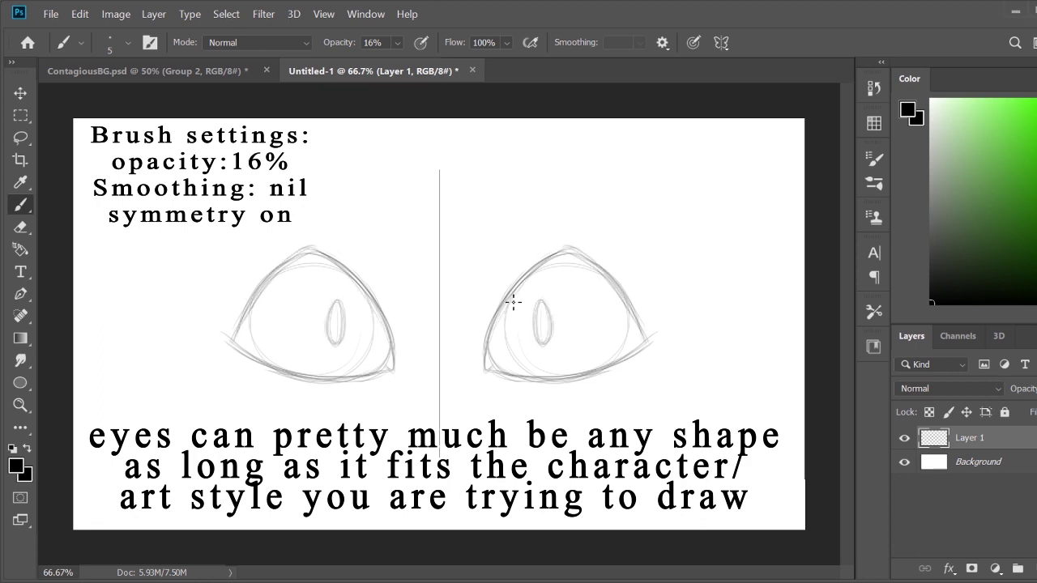
{"action": "mouse_move", "coordinate": [513, 302]}
{"action": "left_mouse_down"}
{"action": "mouse_move", "coordinate": [568, 271]}
{"action": "mouse_move", "coordinate": [572, 375]}
{"action": "mouse_move", "coordinate": [597, 273]}
{"action": "mouse_move", "coordinate": [527, 350]}
{"action": "left_mouse_up"}
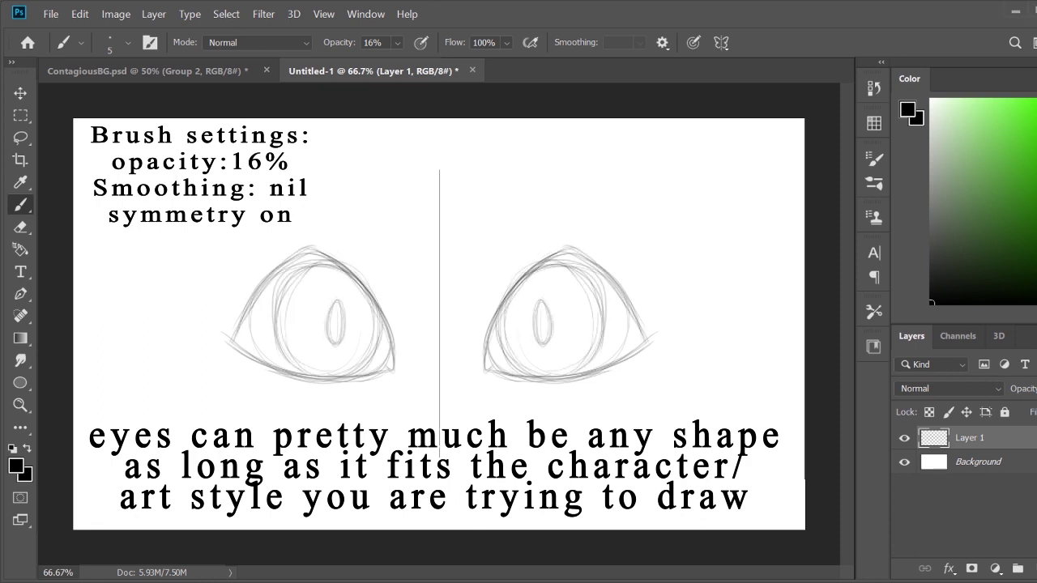
Add curved outer-corner flicks and top strokes, then add a new layer for inking.
{"action": "left_click_drag", "start_coordinate": [200, 311], "coordinate": [247, 356]}
{"action": "left_click_drag", "start_coordinate": [219, 273], "coordinate": [254, 305]}
{"action": "mouse_move", "coordinate": [296, 257]}
{"action": "left_mouse_down"}
{"action": "mouse_move", "coordinate": [337, 248]}
{"action": "mouse_move", "coordinate": [231, 355]}
{"action": "left_mouse_up"}
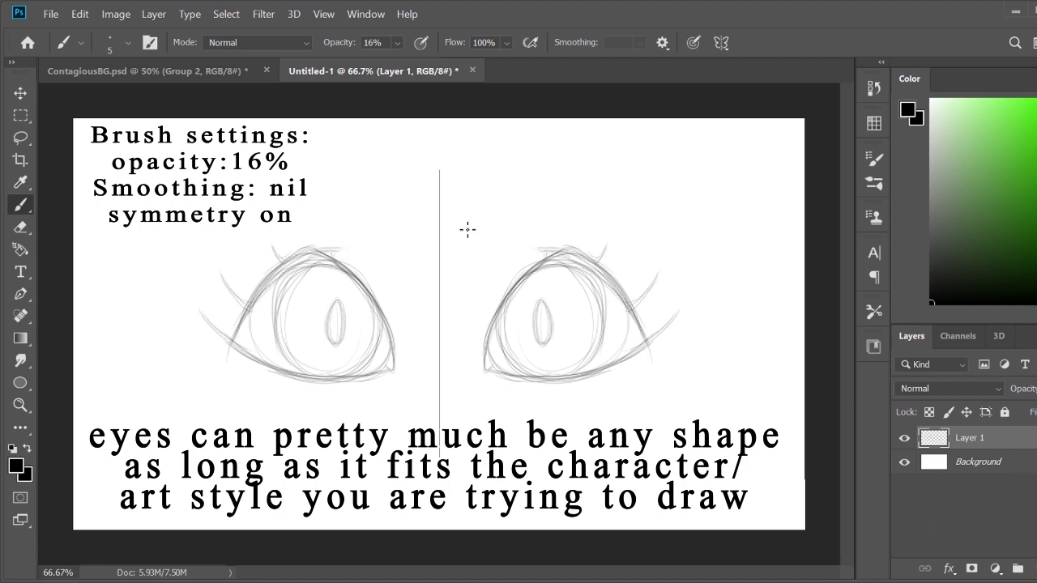
{"action": "mouse_move", "coordinate": [468, 229]}
{"action": "left_mouse_down"}
{"action": "mouse_move", "coordinate": [500, 224]}
{"action": "mouse_move", "coordinate": [482, 235]}
{"action": "left_mouse_up"}
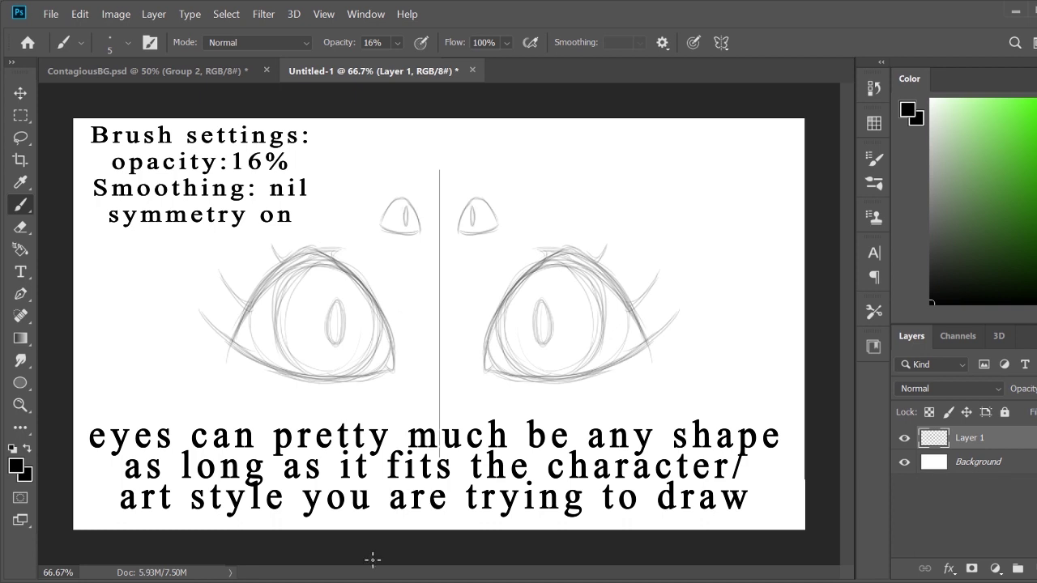
{"action": "key", "text": "ctrl+z"}
{"action": "key", "text": "ctrl+z"}
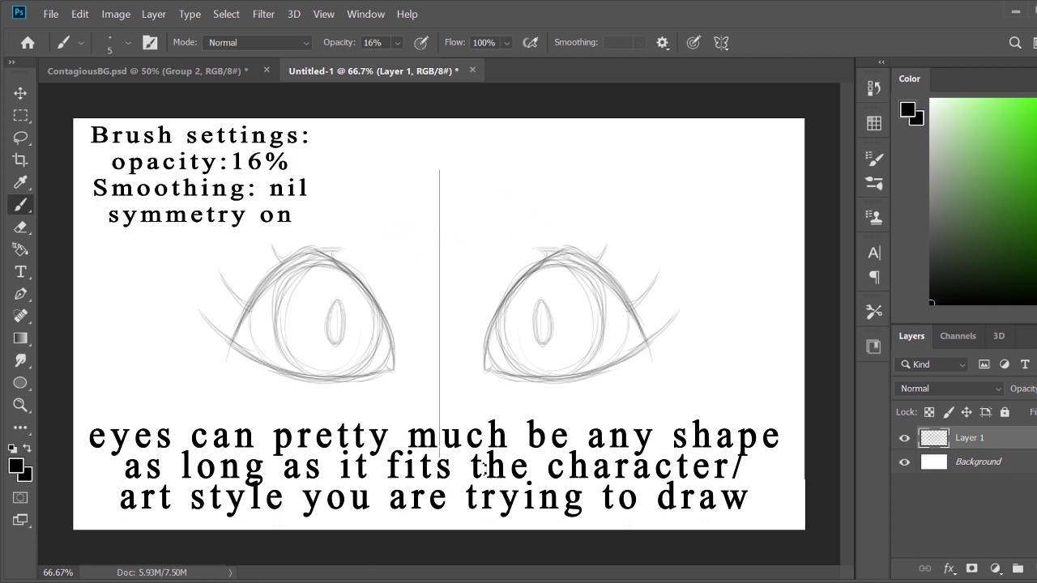
{"action": "key", "text": "ctrl+shift+alt+n"}
At 100% opacity, ink bold mirrored upper eyelid lines on both eyes.
{"action": "key", "text": "0"}
{"action": "left_click_drag", "start_coordinate": [337, 248], "coordinate": [231, 344]}
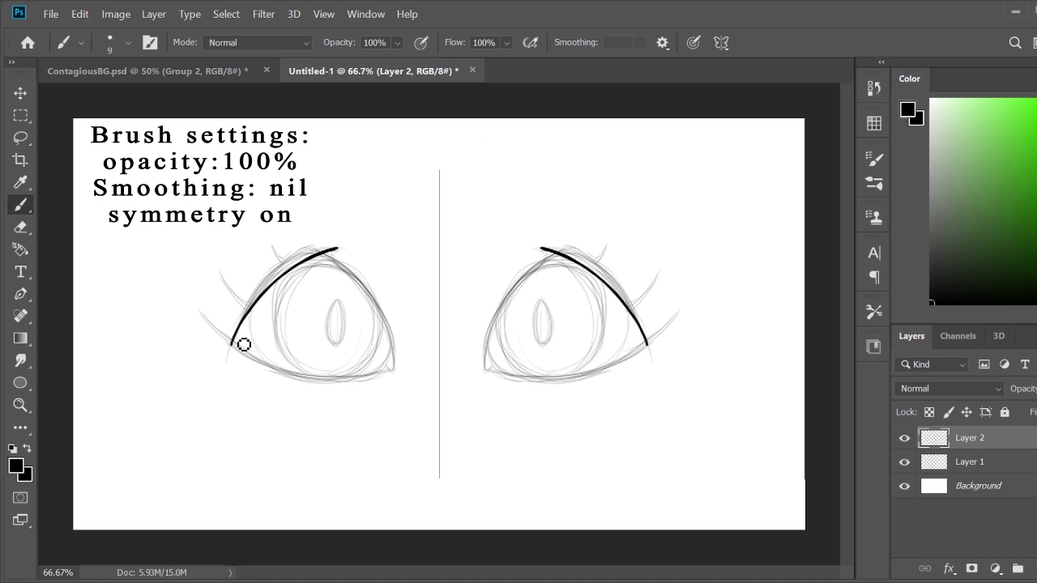
{"action": "mouse_move", "coordinate": [244, 344]}
{"action": "left_mouse_down"}
{"action": "mouse_move", "coordinate": [233, 343]}
{"action": "mouse_move", "coordinate": [320, 250]}
{"action": "mouse_move", "coordinate": [233, 349]}
{"action": "mouse_move", "coordinate": [268, 294]}
{"action": "left_mouse_up"}
{"action": "key", "text": "ctrl+z"}
{"action": "key", "text": "ctrl+z"}
{"action": "key", "text": "ctrl+z"}
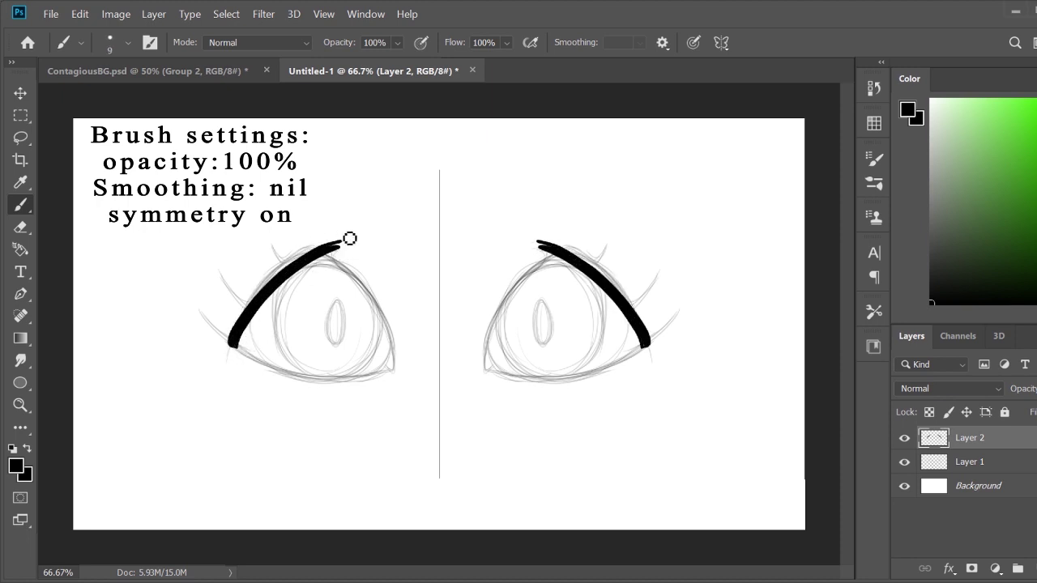
{"action": "left_click_drag", "start_coordinate": [327, 251], "coordinate": [395, 379]}
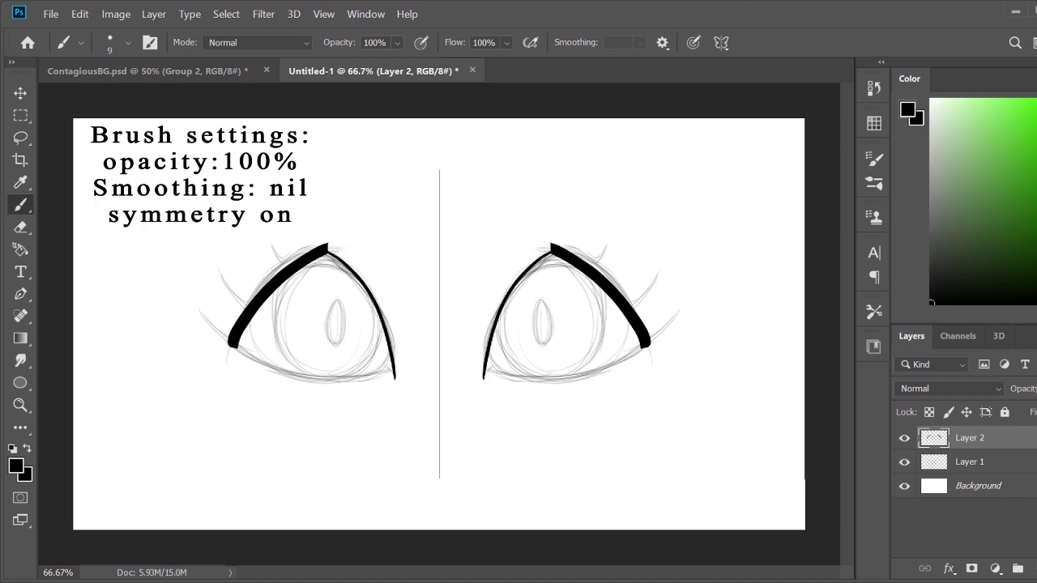
{"action": "mouse_move", "coordinate": [236, 347]}
{"action": "left_mouse_down"}
{"action": "mouse_move", "coordinate": [316, 259]}
{"action": "mouse_move", "coordinate": [352, 245]}
{"action": "left_mouse_up"}
{"action": "key", "text": "ctrl+z"}
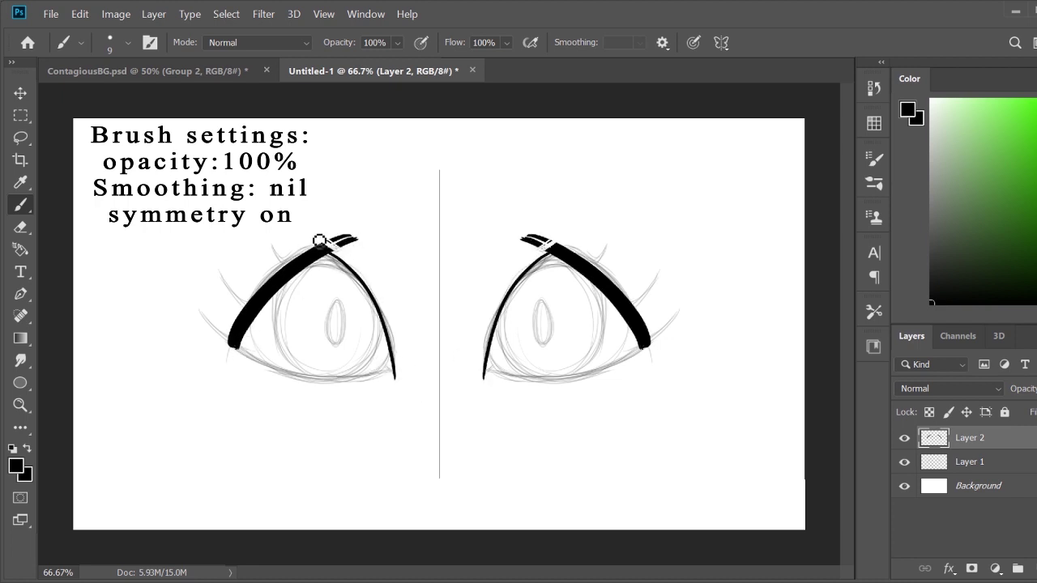
{"action": "key", "text": "ctrl+z"}
{"action": "key", "text": "ctrl+z"}
Ink the lower eyelids, curved outer lash wings, upper lashes and black pupils.
{"action": "mouse_move", "coordinate": [232, 347]}
{"action": "left_mouse_down"}
{"action": "mouse_move", "coordinate": [340, 378]}
{"action": "mouse_move", "coordinate": [393, 377]}
{"action": "left_mouse_up"}
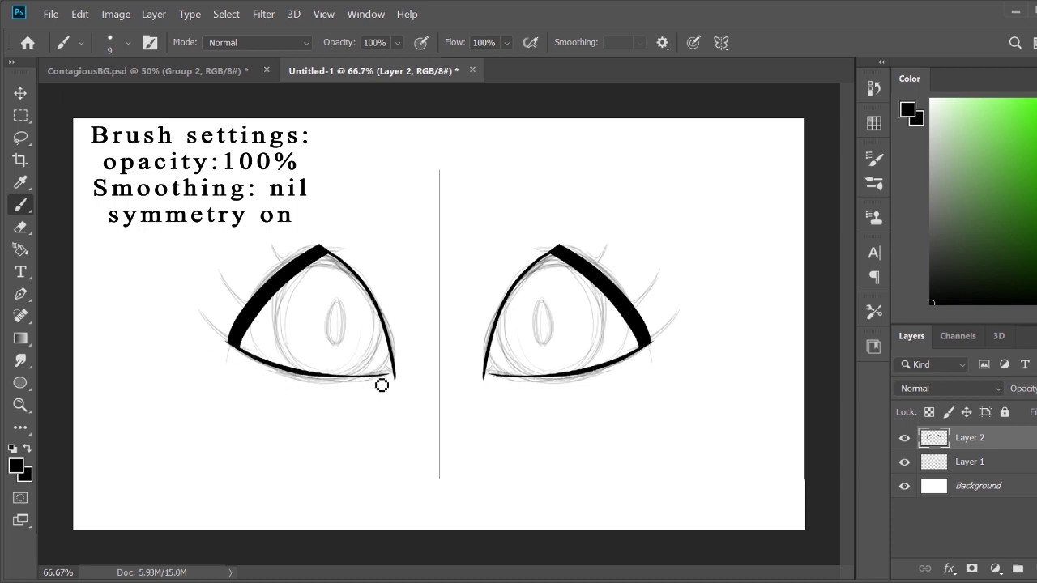
{"action": "mouse_move", "coordinate": [197, 304]}
{"action": "left_mouse_down"}
{"action": "mouse_move", "coordinate": [213, 331]}
{"action": "mouse_move", "coordinate": [273, 364]}
{"action": "mouse_move", "coordinate": [227, 345]}
{"action": "left_mouse_up"}
{"action": "left_click_drag", "start_coordinate": [216, 260], "coordinate": [258, 324]}
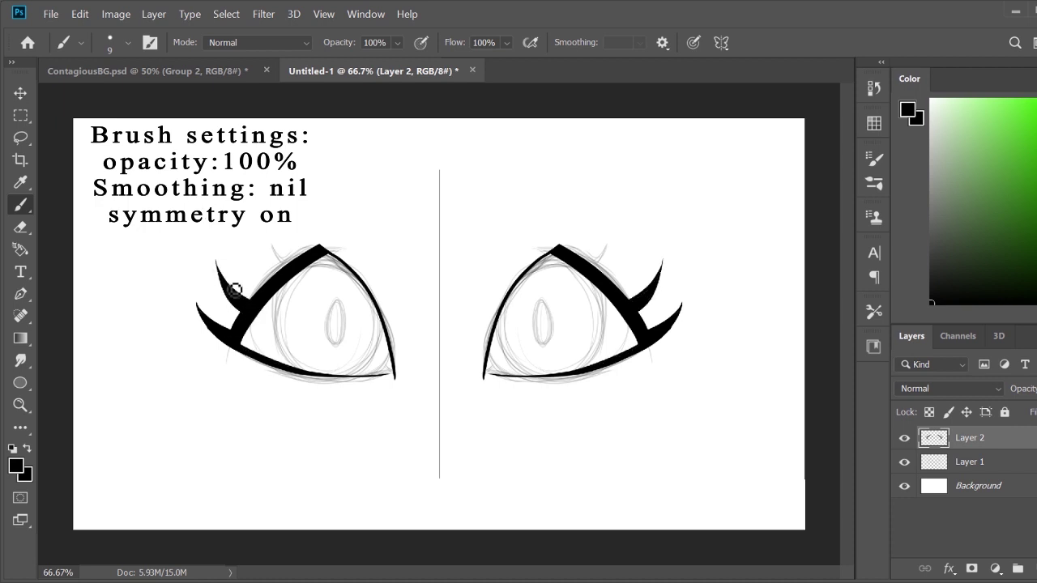
{"action": "mouse_move", "coordinate": [272, 241]}
{"action": "left_mouse_down"}
{"action": "mouse_move", "coordinate": [291, 268]}
{"action": "mouse_move", "coordinate": [275, 254]}
{"action": "left_mouse_up"}
{"action": "mouse_move", "coordinate": [340, 298]}
{"action": "left_mouse_down"}
{"action": "mouse_move", "coordinate": [339, 339]}
{"action": "mouse_move", "coordinate": [350, 340]}
{"action": "left_mouse_up"}
Draw a curved inner iris line, comparing it with undo and redo before keeping it.
{"action": "mouse_move", "coordinate": [288, 264]}
{"action": "left_mouse_down"}
{"action": "mouse_move", "coordinate": [319, 370]}
{"action": "mouse_move", "coordinate": [348, 381]}
{"action": "left_mouse_up"}
{"action": "key", "text": "ctrl+z"}
{"action": "key", "text": "ctrl+shift+z"}
{"action": "key", "text": "ctrl+z"}
{"action": "key", "text": "ctrl+shift+z"}
Hide Layers 1 and 2, add Layer 3, and set the brush to 14% opacity.
{"action": "left_click", "coordinate": [904, 438]}
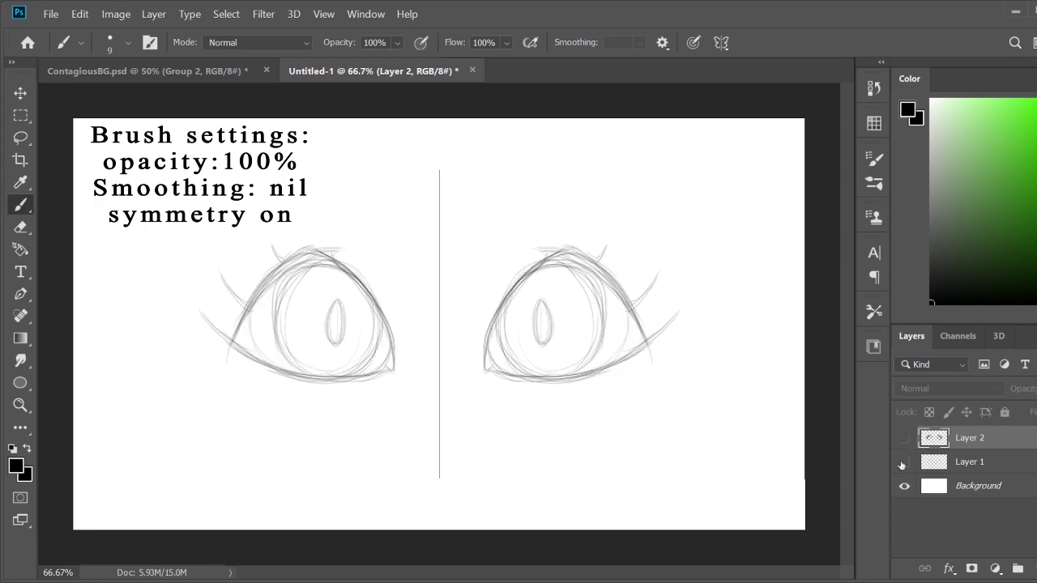
{"action": "left_click", "coordinate": [904, 462]}
{"action": "key", "text": "ctrl+shift+alt+n"}
{"action": "key", "text": "1"}
{"action": "key", "text": "4"}
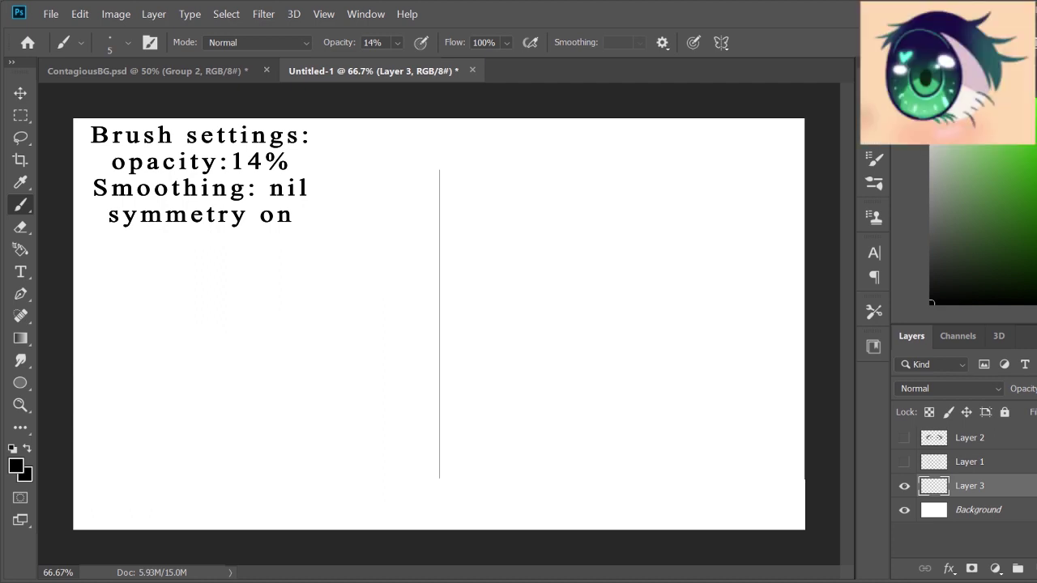
{"action": "mouse_move", "coordinate": [369, 268]}
{"action": "left_mouse_down"}
{"action": "mouse_move", "coordinate": [412, 338]}
{"action": "mouse_move", "coordinate": [401, 373]}
{"action": "left_mouse_up"}
{"action": "key", "text": "ctrl+z"}
Sketch round mirrored eyes with upper-lid arcs, oval irises and pupils, bottom edges and lashes.
{"action": "mouse_move", "coordinate": [212, 350]}
{"action": "left_mouse_down"}
{"action": "mouse_move", "coordinate": [374, 249]}
{"action": "mouse_move", "coordinate": [389, 407]}
{"action": "mouse_move", "coordinate": [215, 338]}
{"action": "mouse_move", "coordinate": [348, 267]}
{"action": "mouse_move", "coordinate": [291, 299]}
{"action": "mouse_move", "coordinate": [402, 373]}
{"action": "mouse_move", "coordinate": [364, 268]}
{"action": "mouse_move", "coordinate": [341, 409]}
{"action": "left_mouse_up"}
{"action": "mouse_move", "coordinate": [348, 359]}
{"action": "left_mouse_down"}
{"action": "mouse_move", "coordinate": [359, 363]}
{"action": "mouse_move", "coordinate": [394, 262]}
{"action": "mouse_move", "coordinate": [254, 339]}
{"action": "mouse_move", "coordinate": [452, 333]}
{"action": "mouse_move", "coordinate": [547, 468]}
{"action": "left_mouse_up"}
{"action": "left_click_drag", "start_coordinate": [384, 245], "coordinate": [404, 264]}
{"action": "key", "text": "ctrl+z"}
{"action": "key", "text": "ctrl+z"}
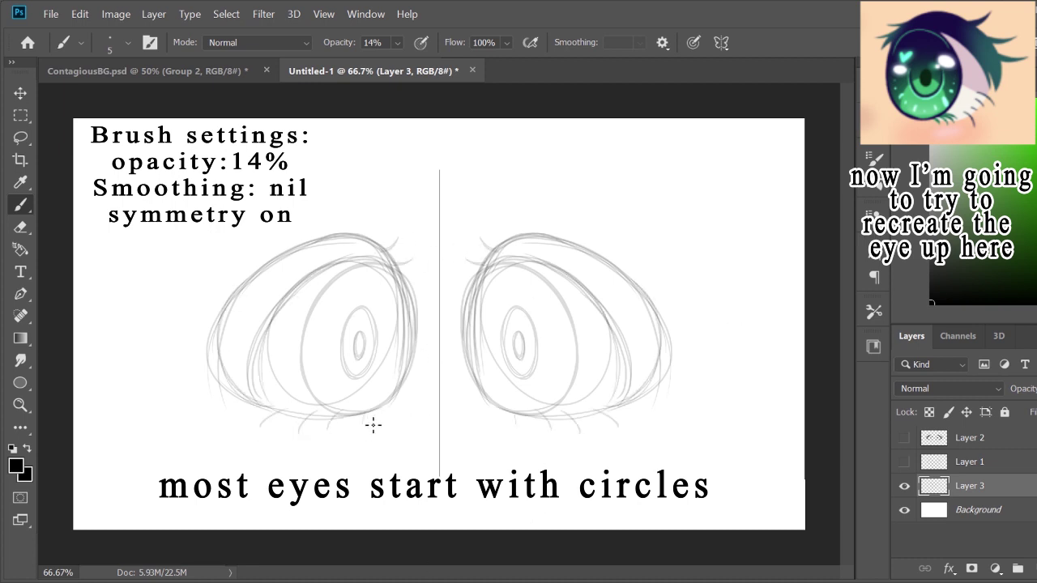
{"action": "left_click_drag", "start_coordinate": [293, 418], "coordinate": [255, 356]}
{"action": "left_click_drag", "start_coordinate": [271, 405], "coordinate": [364, 412]}
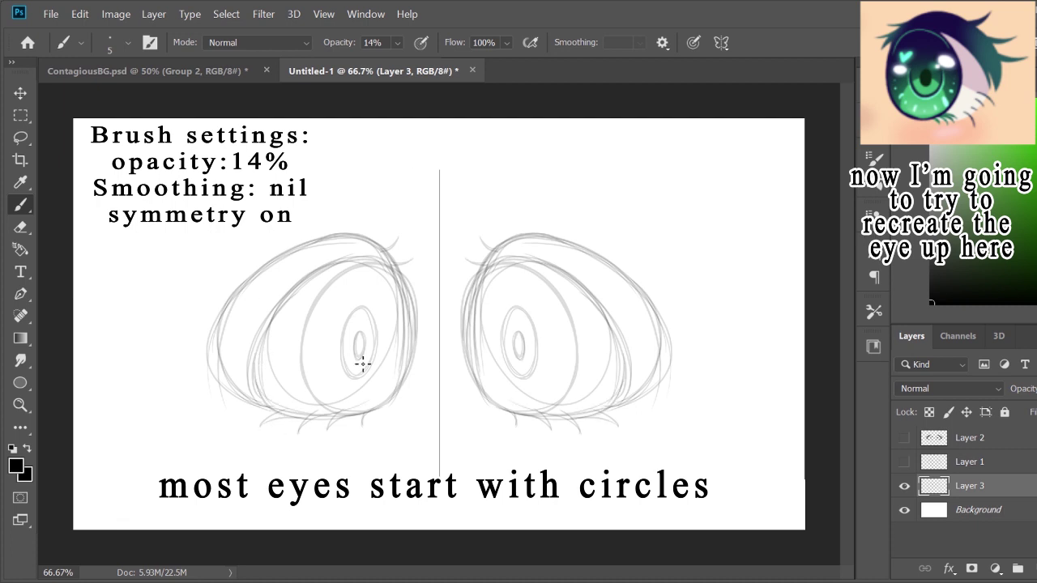
{"action": "left_click_drag", "start_coordinate": [200, 263], "coordinate": [251, 288]}
{"action": "mouse_move", "coordinate": [227, 312]}
{"action": "left_mouse_down"}
{"action": "mouse_move", "coordinate": [166, 329]}
{"action": "mouse_move", "coordinate": [182, 399]}
{"action": "mouse_move", "coordinate": [165, 327]}
{"action": "left_mouse_up"}
{"action": "left_click_drag", "start_coordinate": [206, 275], "coordinate": [356, 242]}
On a new layer at full opacity, ink a clean black oval around each iris.
{"action": "key", "text": "ctrl+shift+alt+n"}
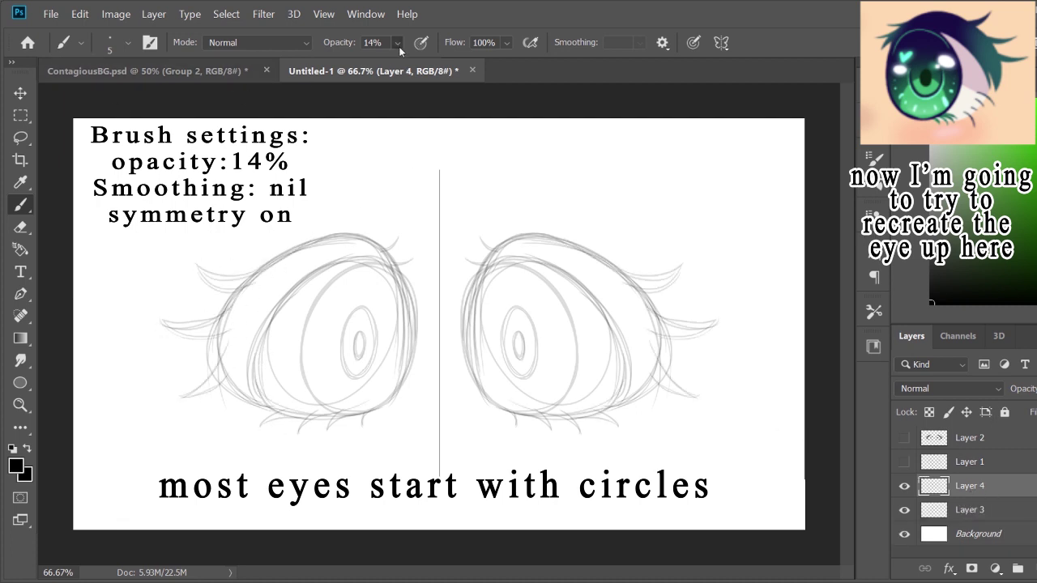
{"action": "key", "text": "0"}
{"action": "mouse_move", "coordinate": [413, 267]}
{"action": "left_mouse_down"}
{"action": "mouse_move", "coordinate": [319, 306]}
{"action": "mouse_move", "coordinate": [364, 421]}
{"action": "mouse_move", "coordinate": [348, 274]}
{"action": "left_mouse_up"}
{"action": "key", "text": "ctrl+z"}
{"action": "key", "text": "ctrl+z"}
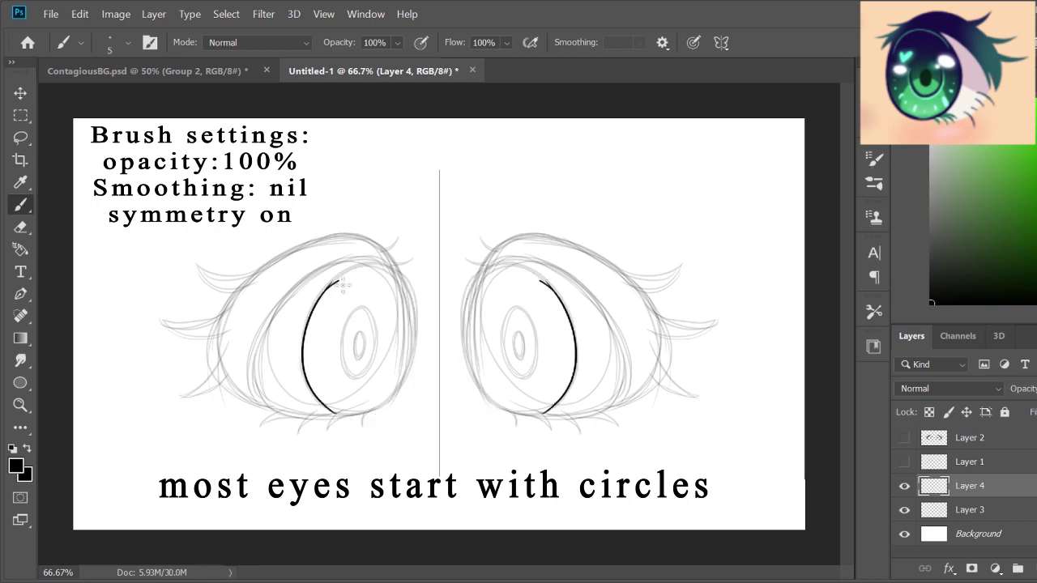
{"action": "key", "text": "ctrl+z"}
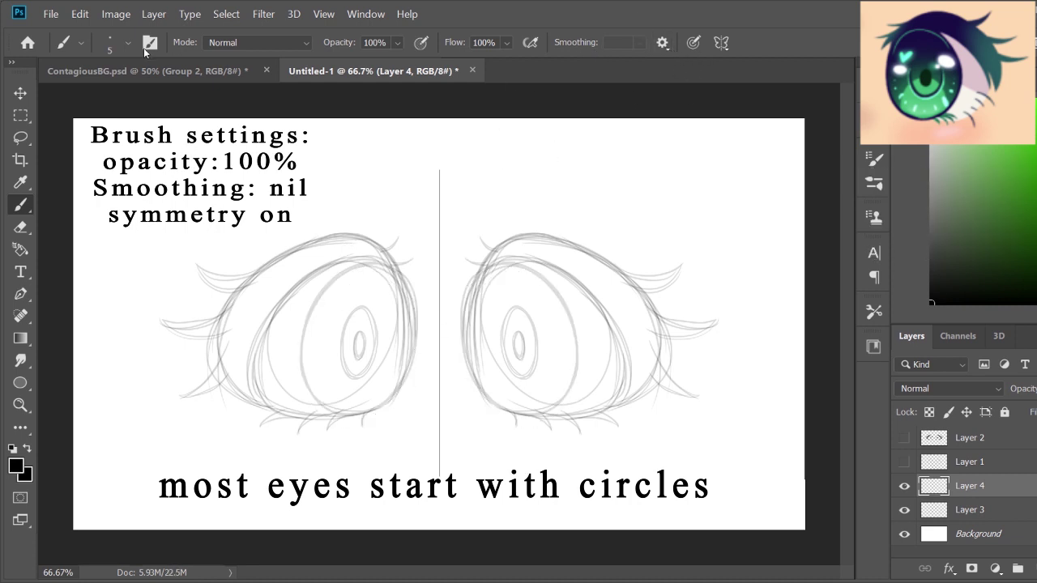
{"action": "left_click_drag", "start_coordinate": [389, 324], "coordinate": [401, 397]}
{"action": "key", "text": "ctrl+z"}
{"action": "key", "text": "ctrl+z"}
{"action": "left_click_drag", "start_coordinate": [416, 331], "coordinate": [394, 397]}
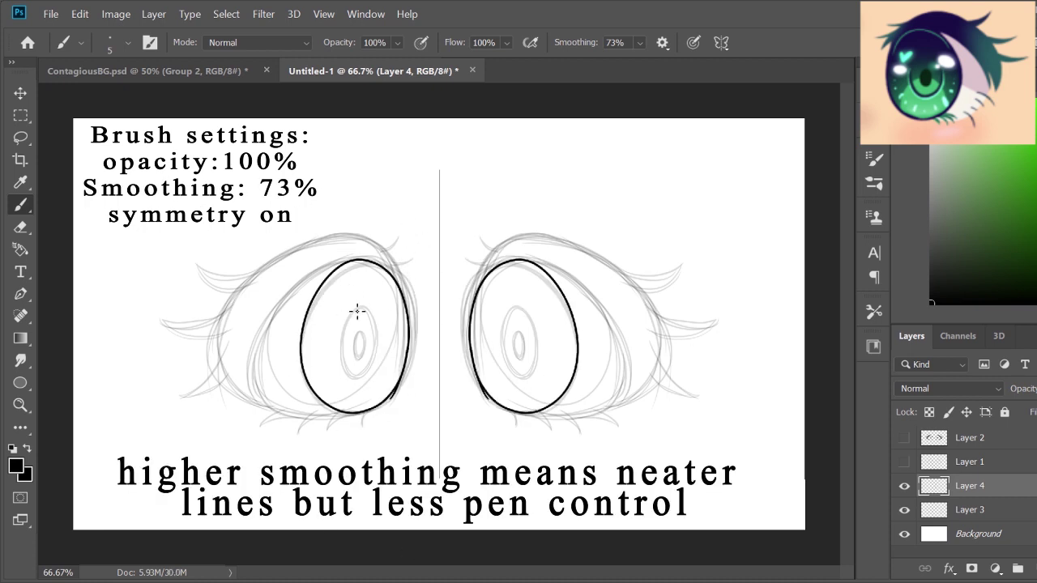
{"action": "mouse_move", "coordinate": [356, 311]}
{"action": "left_mouse_down"}
{"action": "mouse_move", "coordinate": [223, 342]}
{"action": "mouse_move", "coordinate": [259, 402]}
{"action": "left_mouse_up"}
{"action": "key", "text": "ctrl+z"}
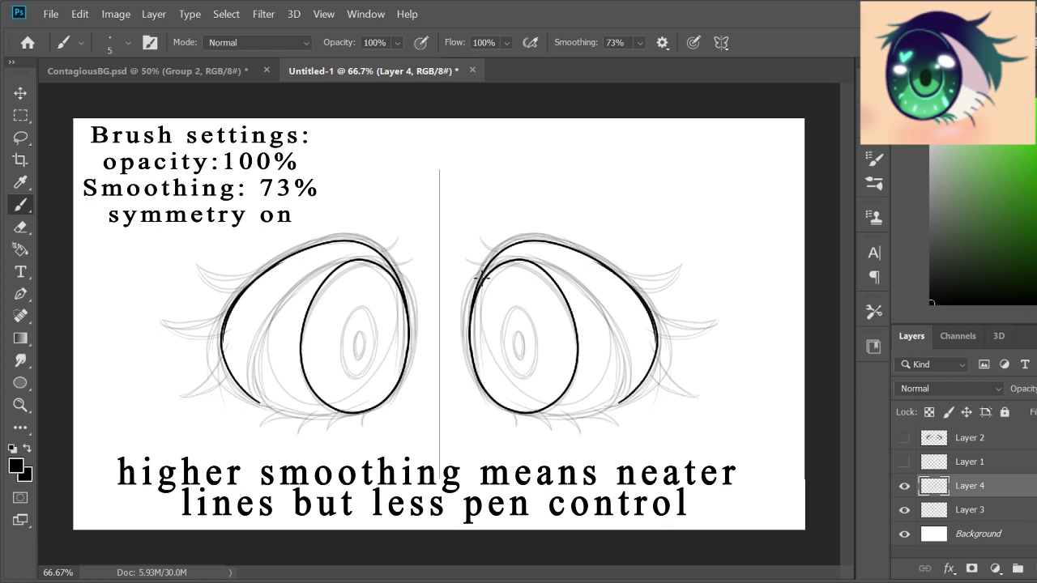
Ink the mirrored eye outlines: inner contour, top arc and lower lid line.
{"action": "left_click_drag", "start_coordinate": [341, 248], "coordinate": [271, 352]}
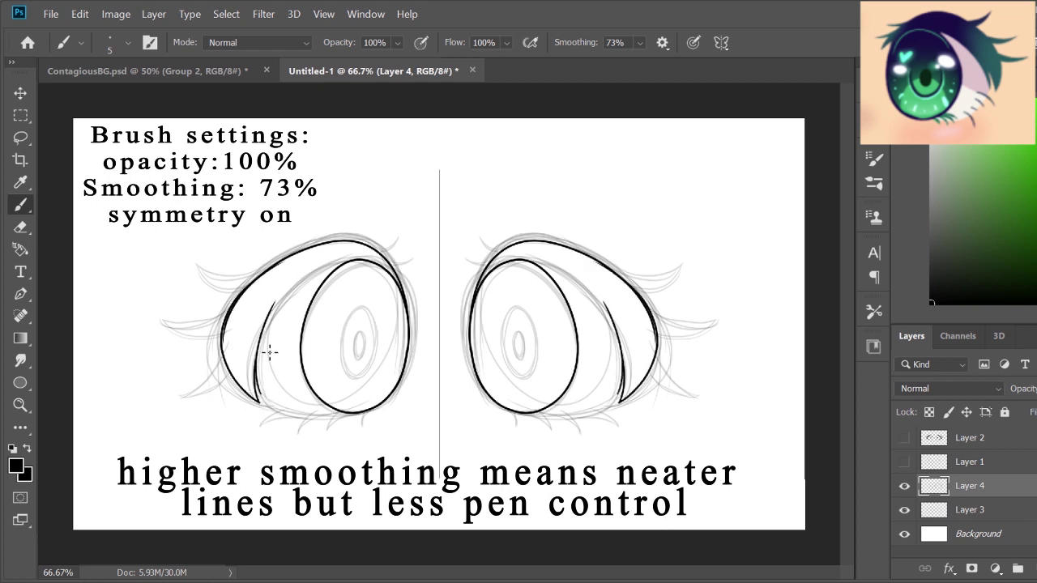
{"action": "left_click_drag", "start_coordinate": [345, 250], "coordinate": [291, 279]}
{"action": "left_click_drag", "start_coordinate": [272, 405], "coordinate": [340, 424]}
{"action": "left_click_drag", "start_coordinate": [272, 324], "coordinate": [256, 351]}
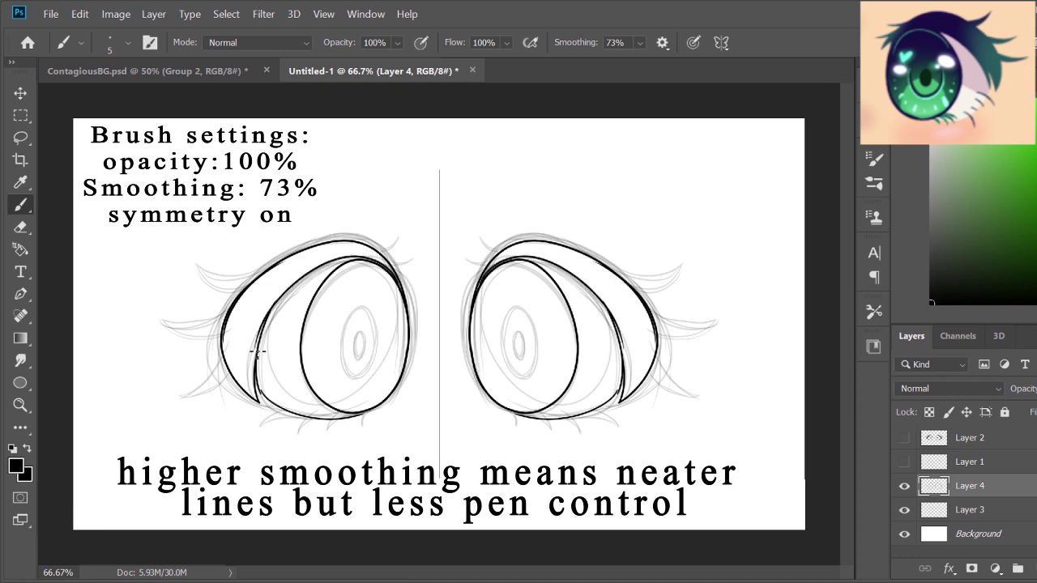
{"action": "key", "text": "ctrl+z"}
{"action": "mouse_move", "coordinate": [298, 272]}
{"action": "left_mouse_down"}
{"action": "mouse_move", "coordinate": [264, 324]}
{"action": "mouse_move", "coordinate": [266, 405]}
{"action": "left_mouse_up"}
{"action": "left_click_drag", "start_coordinate": [253, 353], "coordinate": [261, 404]}
Ink three outer eyelashes, a top-corner lash, the joined lower lid and the oval pupil.
{"action": "left_click_drag", "start_coordinate": [194, 263], "coordinate": [272, 277]}
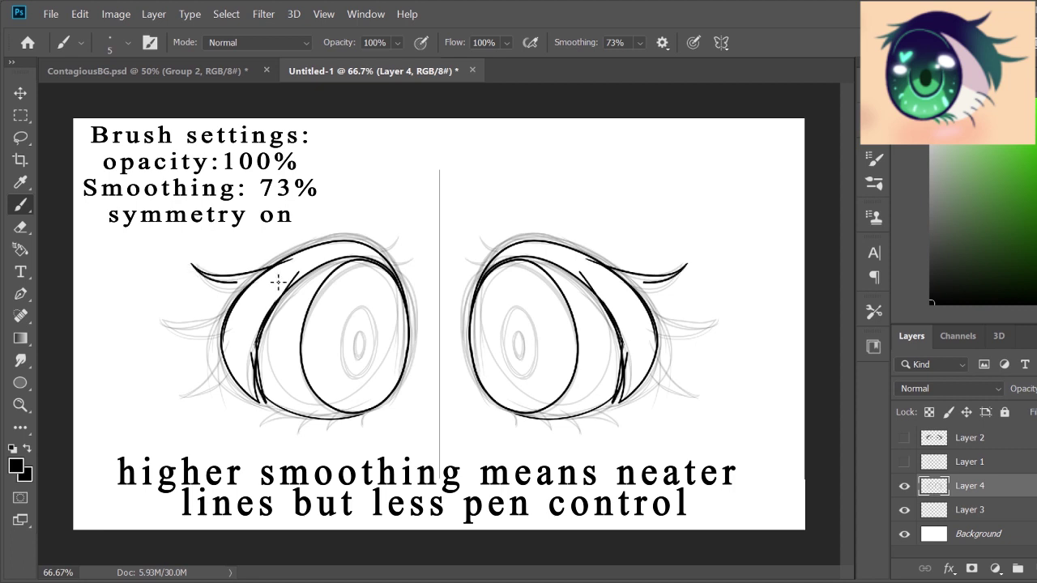
{"action": "left_click_drag", "start_coordinate": [232, 306], "coordinate": [160, 321]}
{"action": "left_click_drag", "start_coordinate": [177, 395], "coordinate": [224, 356]}
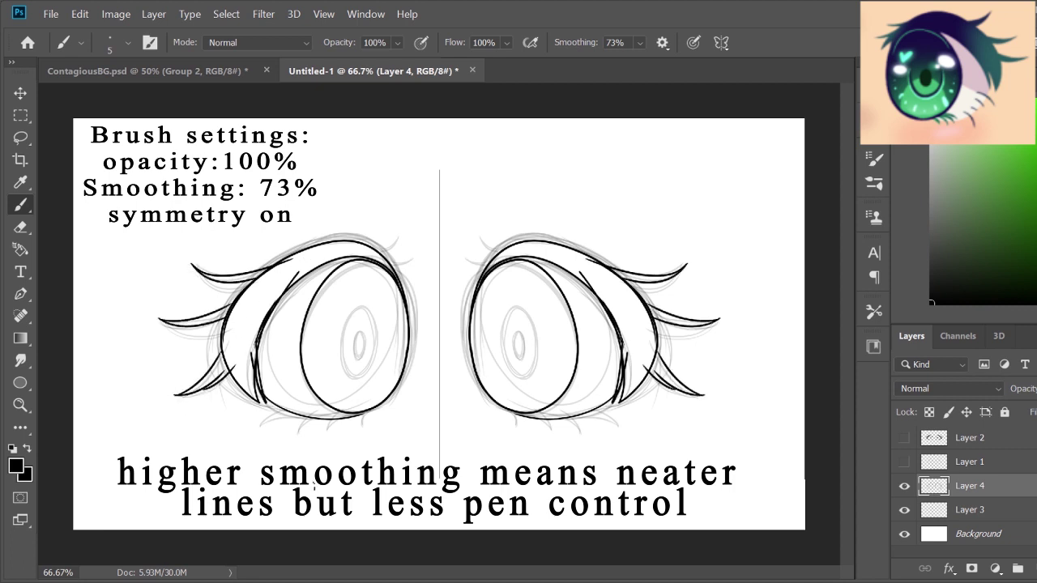
{"action": "left_click_drag", "start_coordinate": [383, 254], "coordinate": [405, 260]}
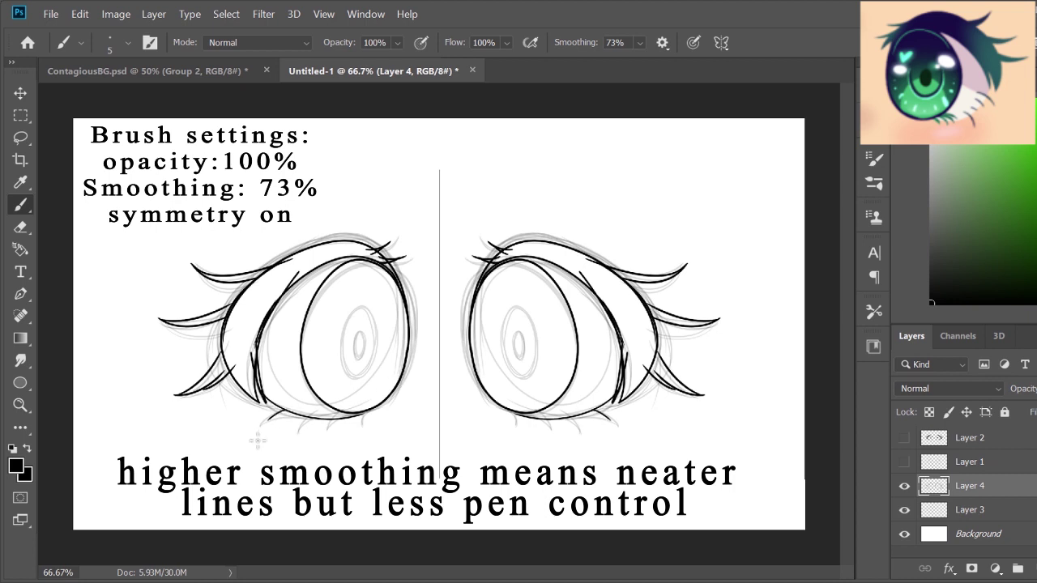
{"action": "mouse_move", "coordinate": [289, 421]}
{"action": "left_mouse_down"}
{"action": "mouse_move", "coordinate": [288, 409]}
{"action": "mouse_move", "coordinate": [342, 419]}
{"action": "left_mouse_up"}
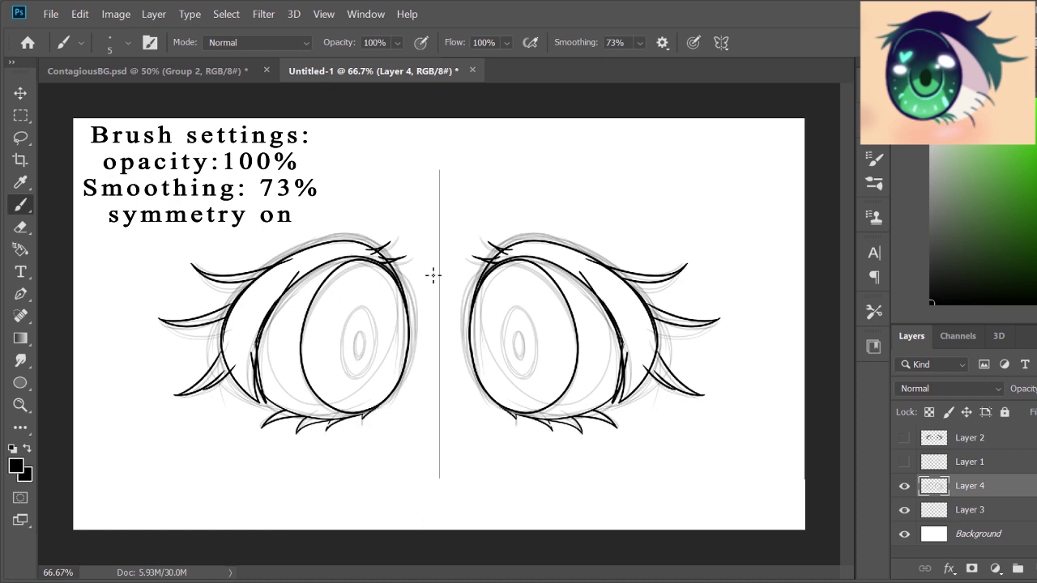
{"action": "mouse_move", "coordinate": [357, 304]}
{"action": "left_mouse_down"}
{"action": "mouse_move", "coordinate": [382, 343]}
{"action": "mouse_move", "coordinate": [360, 302]}
{"action": "left_mouse_up"}
{"action": "key", "text": "ctrl+z"}
{"action": "key", "text": "ctrl+z"}
{"action": "left_click_drag", "start_coordinate": [345, 339], "coordinate": [363, 308]}
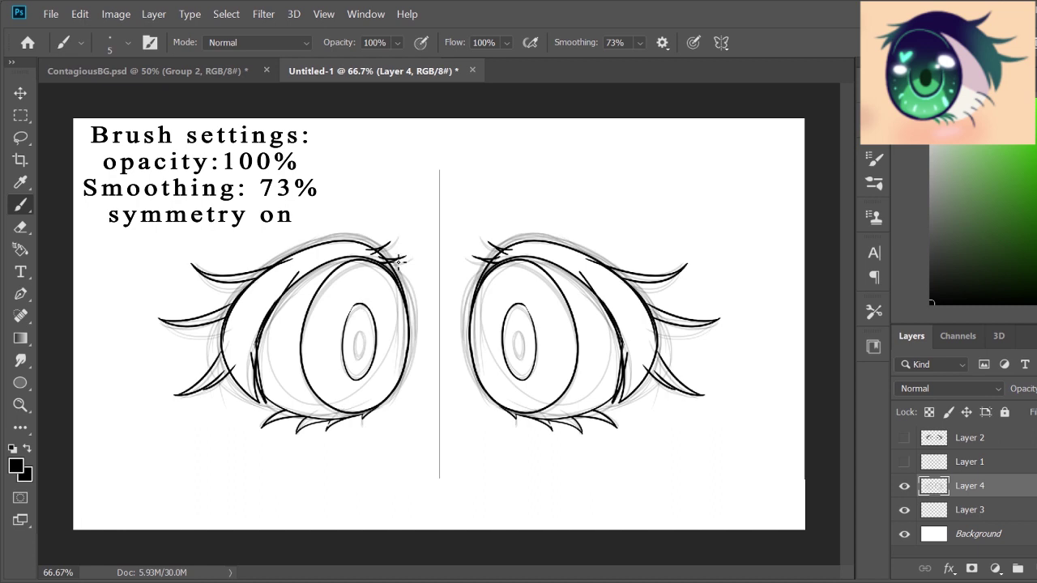
Hide the Layer 3 sketch, set brush Smoothing to 10%, and zoom to 200% on the left eye.
{"action": "left_click", "coordinate": [905, 510]}
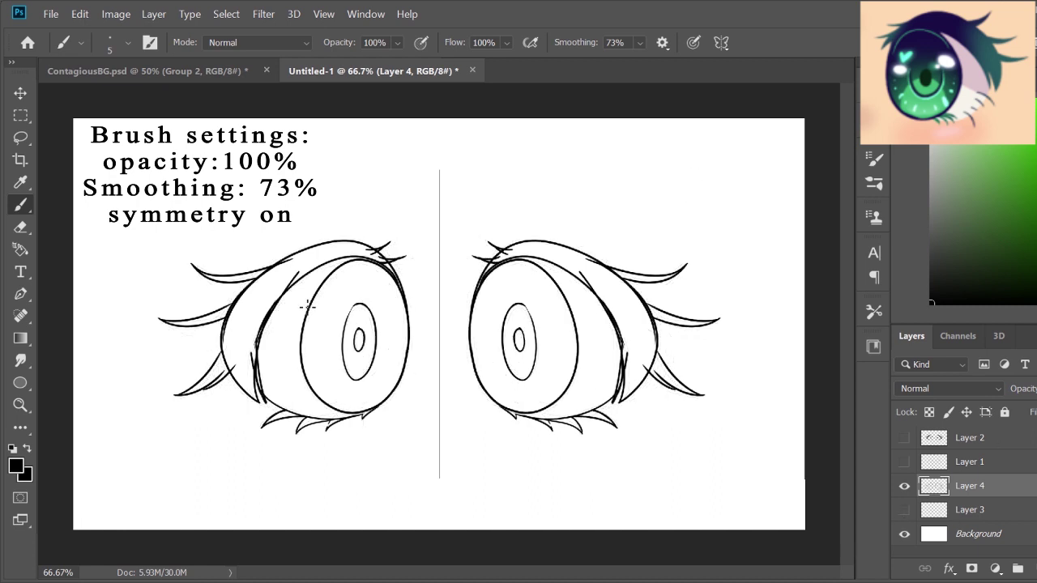
{"action": "left_click", "coordinate": [615, 42]}
{"action": "type", "text": "10"}
{"action": "key", "text": "Return"}
{"action": "left_click", "coordinate": [244, 381]}
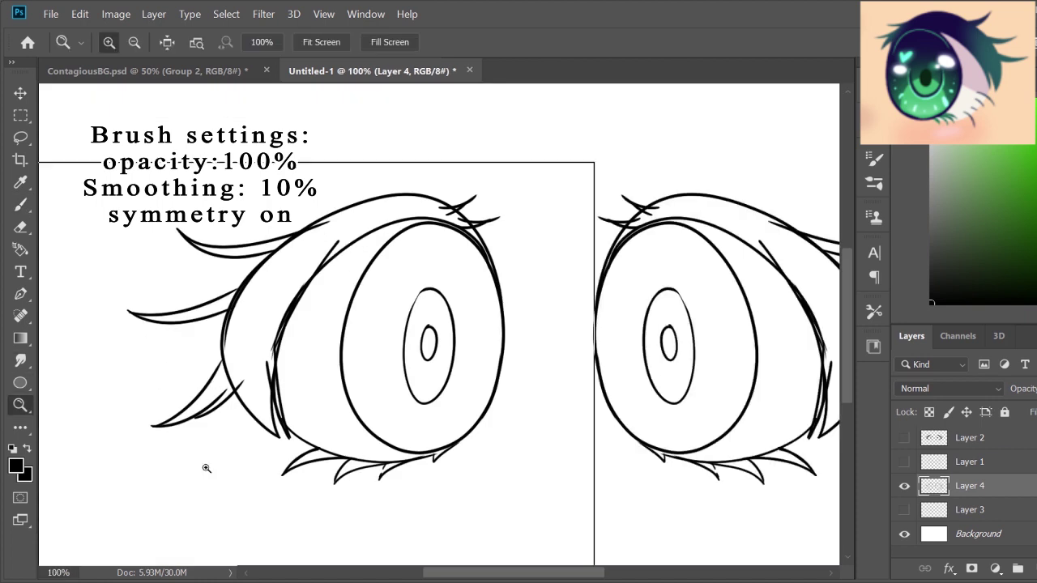
{"action": "left_click", "coordinate": [207, 462]}
Thicken the left eye's outer contour and lower lid, filling the lower eyelashes solid black.
{"action": "left_click_drag", "start_coordinate": [320, 275], "coordinate": [369, 446]}
{"action": "left_click_drag", "start_coordinate": [325, 211], "coordinate": [349, 393]}
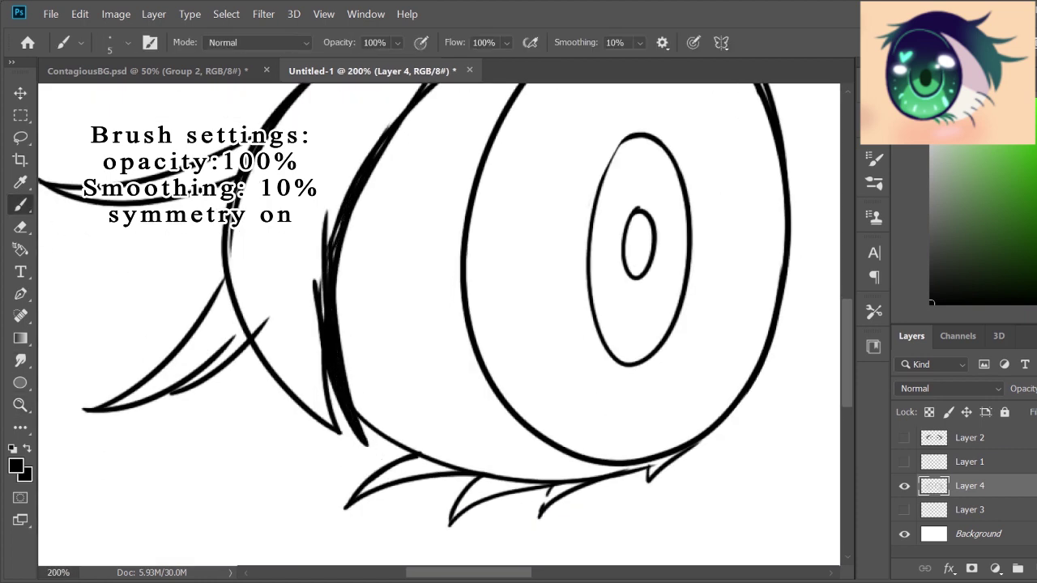
{"action": "left_click_drag", "start_coordinate": [413, 96], "coordinate": [357, 191]}
{"action": "mouse_move", "coordinate": [357, 409]}
{"action": "left_mouse_down"}
{"action": "mouse_move", "coordinate": [520, 486]}
{"action": "mouse_move", "coordinate": [537, 526]}
{"action": "left_mouse_up"}
{"action": "left_click_drag", "start_coordinate": [571, 484], "coordinate": [543, 519]}
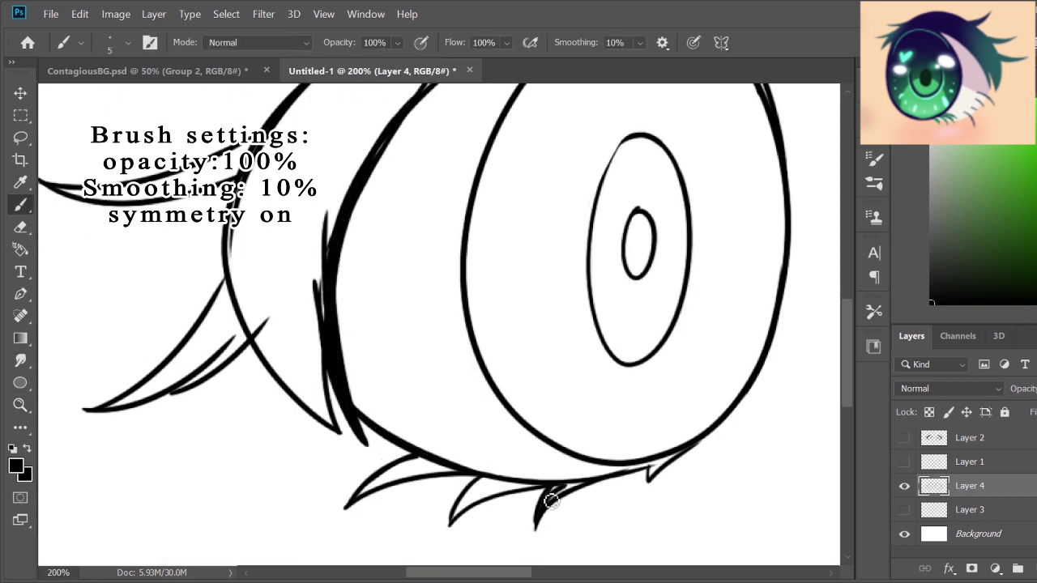
{"action": "mouse_move", "coordinate": [620, 473]}
{"action": "left_mouse_down"}
{"action": "mouse_move", "coordinate": [687, 459]}
{"action": "mouse_move", "coordinate": [737, 413]}
{"action": "left_mouse_up"}
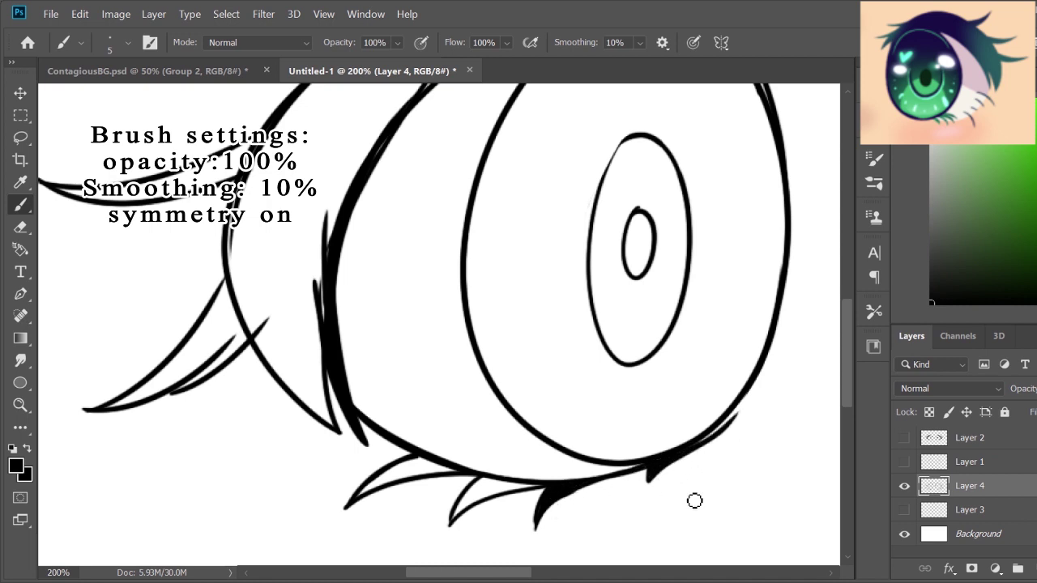
{"action": "mouse_move", "coordinate": [454, 534]}
{"action": "left_mouse_down"}
{"action": "mouse_move", "coordinate": [486, 484]}
{"action": "mouse_move", "coordinate": [493, 492]}
{"action": "mouse_move", "coordinate": [535, 482]}
{"action": "left_mouse_up"}
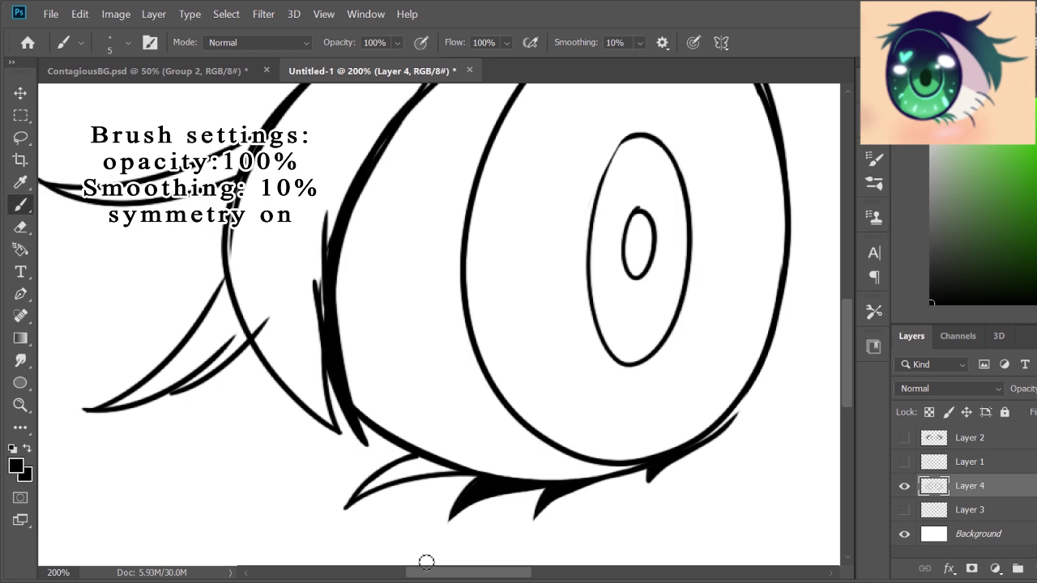
{"action": "mouse_move", "coordinate": [421, 470]}
{"action": "left_mouse_down"}
{"action": "mouse_move", "coordinate": [357, 498]}
{"action": "mouse_move", "coordinate": [386, 484]}
{"action": "left_mouse_up"}
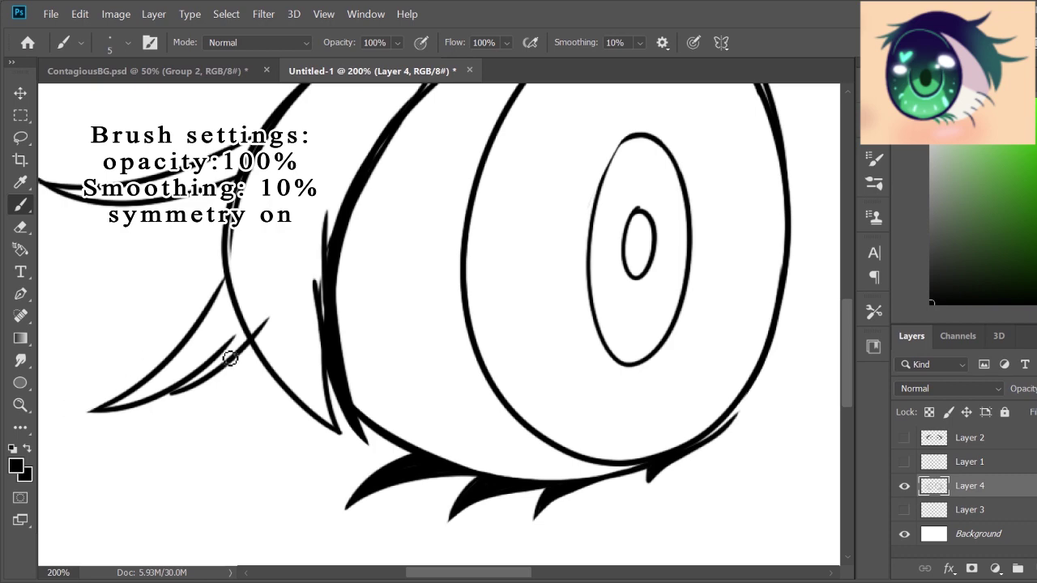
{"action": "mouse_move", "coordinate": [339, 362]}
{"action": "left_mouse_down"}
{"action": "mouse_move", "coordinate": [369, 420]}
{"action": "mouse_move", "coordinate": [347, 379]}
{"action": "left_mouse_up"}
Thicken the upper-right lashes and merge the upper hair strands into thick strokes.
{"action": "scroll", "coordinate": [857, 351], "scroll_direction": "up", "scroll_amount": 3}
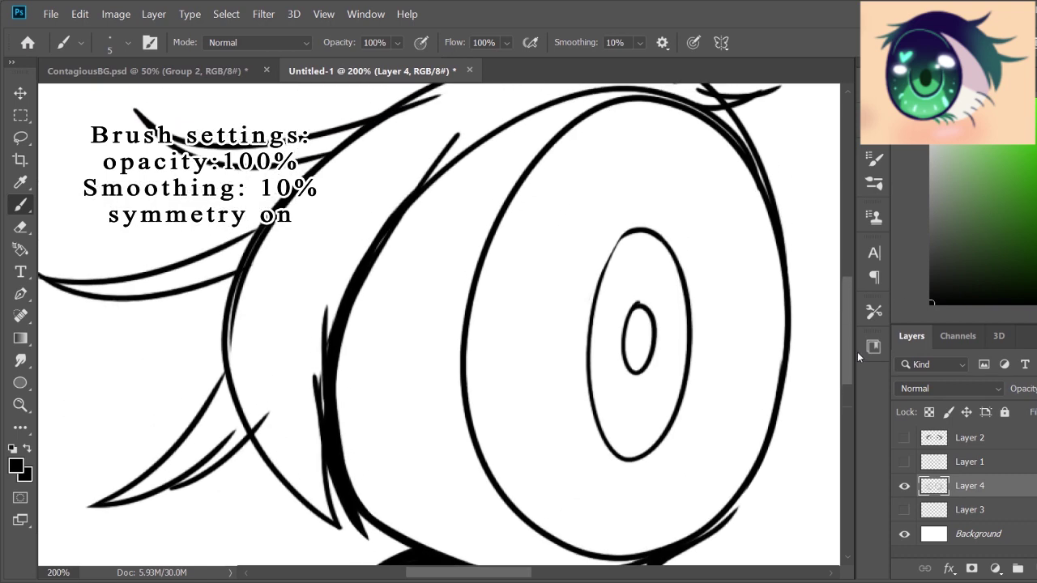
{"action": "scroll", "coordinate": [810, 284], "scroll_direction": "up", "scroll_amount": 3}
{"action": "left_click_drag", "start_coordinate": [770, 268], "coordinate": [717, 154]}
{"action": "mouse_move", "coordinate": [760, 208]}
{"action": "left_mouse_down"}
{"action": "mouse_move", "coordinate": [757, 142]}
{"action": "mouse_move", "coordinate": [783, 127]}
{"action": "left_mouse_up"}
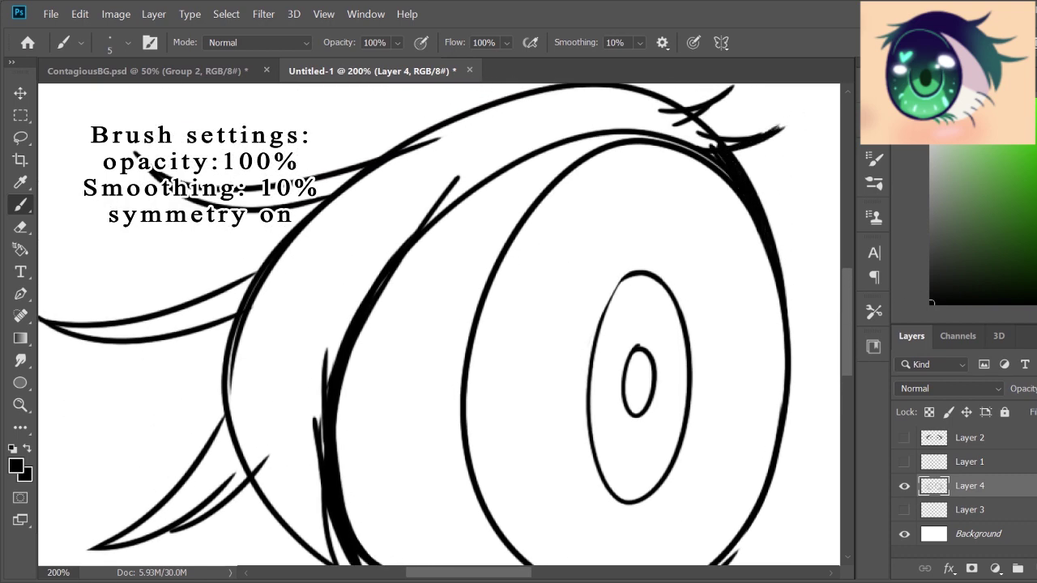
{"action": "scroll", "coordinate": [817, 247], "scroll_direction": "up", "scroll_amount": 3}
{"action": "mouse_move", "coordinate": [733, 279]}
{"action": "left_mouse_down"}
{"action": "mouse_move", "coordinate": [690, 240]}
{"action": "mouse_move", "coordinate": [662, 235]}
{"action": "left_mouse_up"}
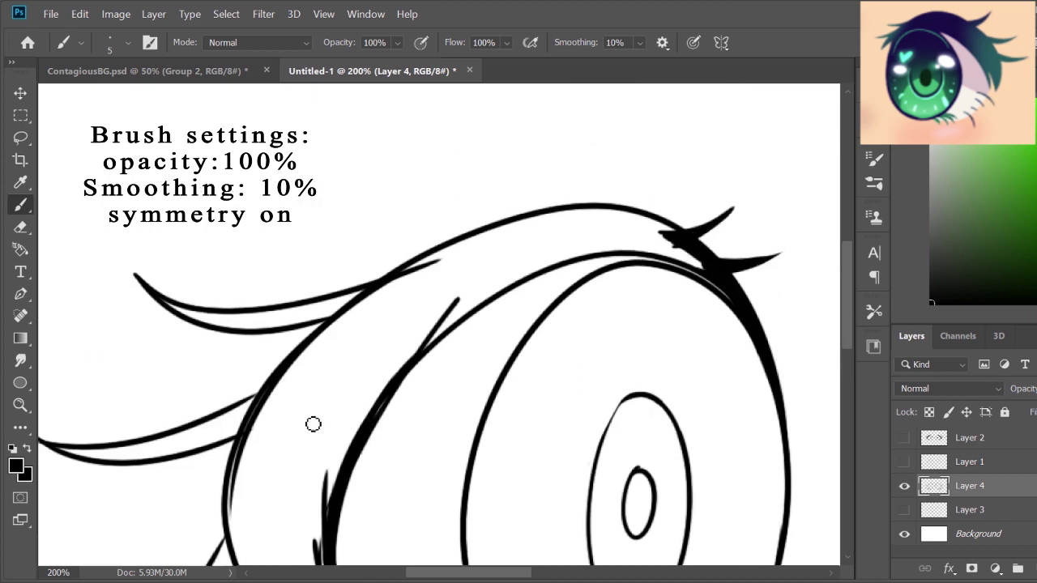
{"action": "mouse_move", "coordinate": [162, 307]}
{"action": "left_mouse_down"}
{"action": "mouse_move", "coordinate": [261, 308]}
{"action": "mouse_move", "coordinate": [479, 240]}
{"action": "left_mouse_up"}
{"action": "mouse_move", "coordinate": [365, 279]}
{"action": "left_mouse_down"}
{"action": "mouse_move", "coordinate": [640, 216]}
{"action": "mouse_move", "coordinate": [685, 238]}
{"action": "mouse_move", "coordinate": [591, 222]}
{"action": "mouse_move", "coordinate": [475, 244]}
{"action": "mouse_move", "coordinate": [656, 242]}
{"action": "left_mouse_up"}
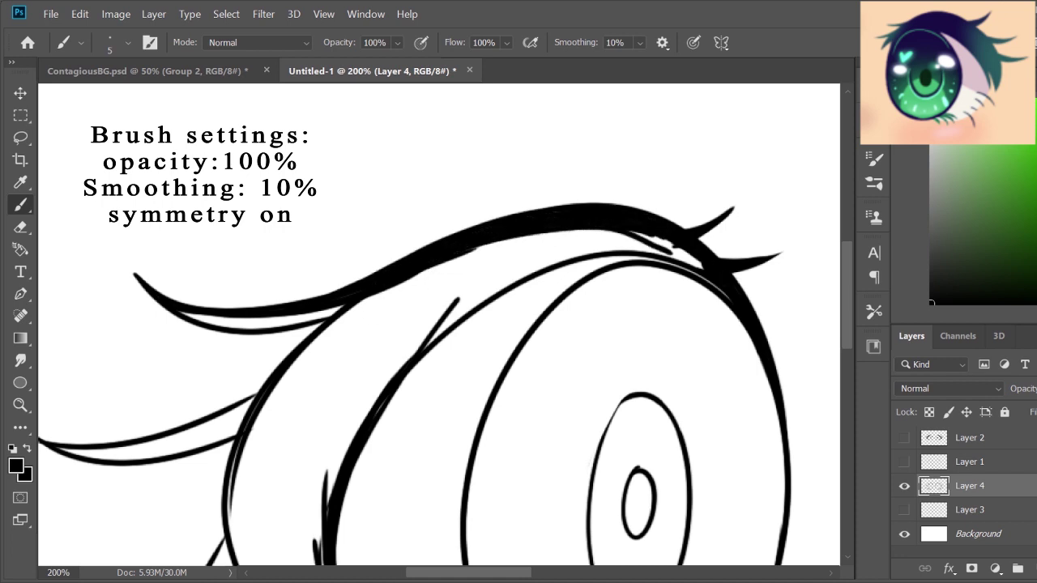
{"action": "left_click_drag", "start_coordinate": [180, 323], "coordinate": [350, 309]}
Fill the remaining hair strands thick and reinforce the eye's outer curve.
{"action": "scroll", "coordinate": [143, 295], "scroll_direction": "down", "scroll_amount": 3}
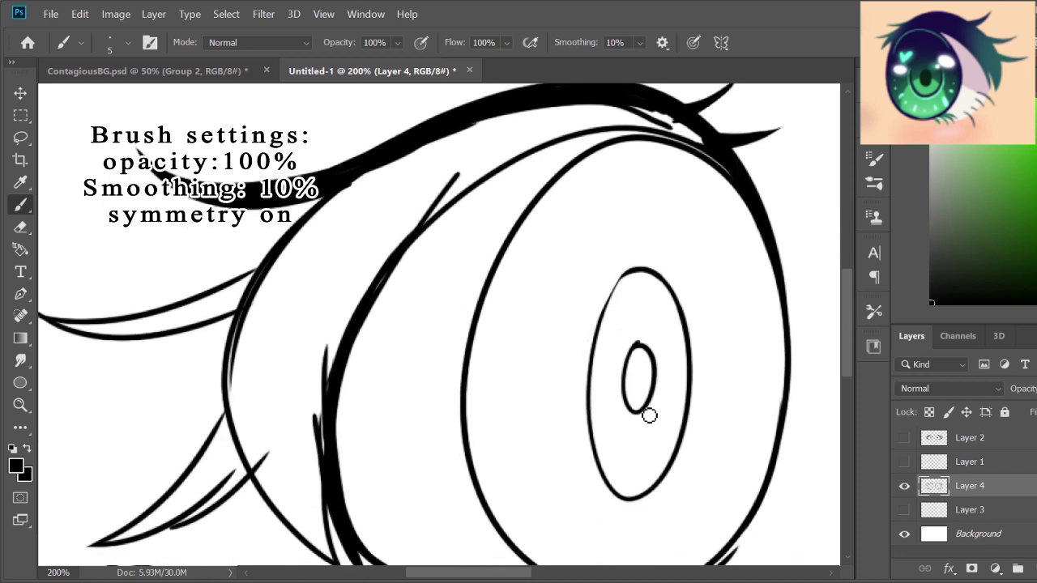
{"action": "left_click_drag", "start_coordinate": [348, 209], "coordinate": [272, 204]}
{"action": "scroll", "coordinate": [438, 324], "scroll_direction": "left", "scroll_amount": 5}
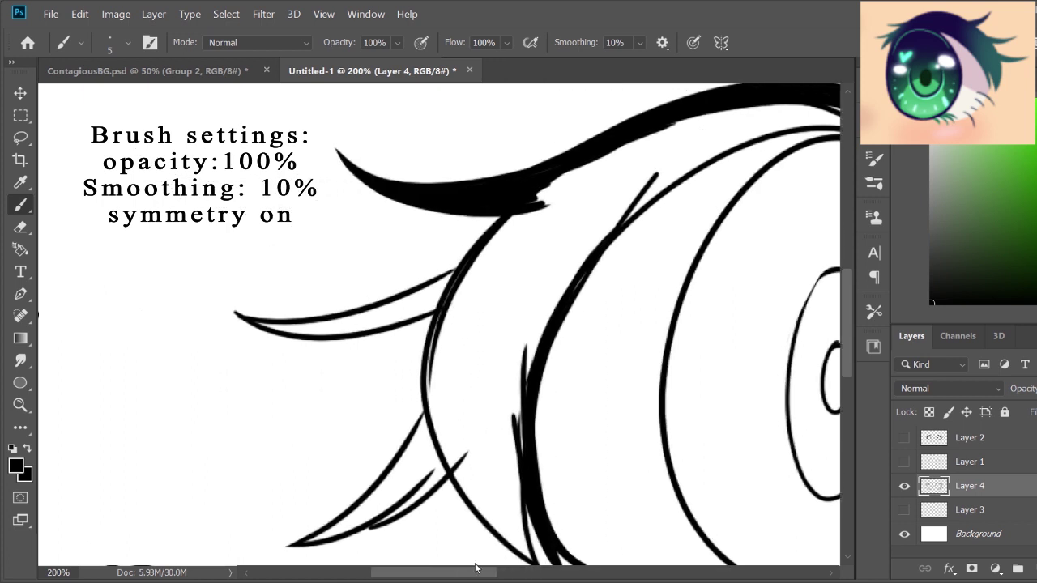
{"action": "left_click_drag", "start_coordinate": [267, 316], "coordinate": [543, 231]}
{"action": "left_click_drag", "start_coordinate": [270, 311], "coordinate": [478, 316]}
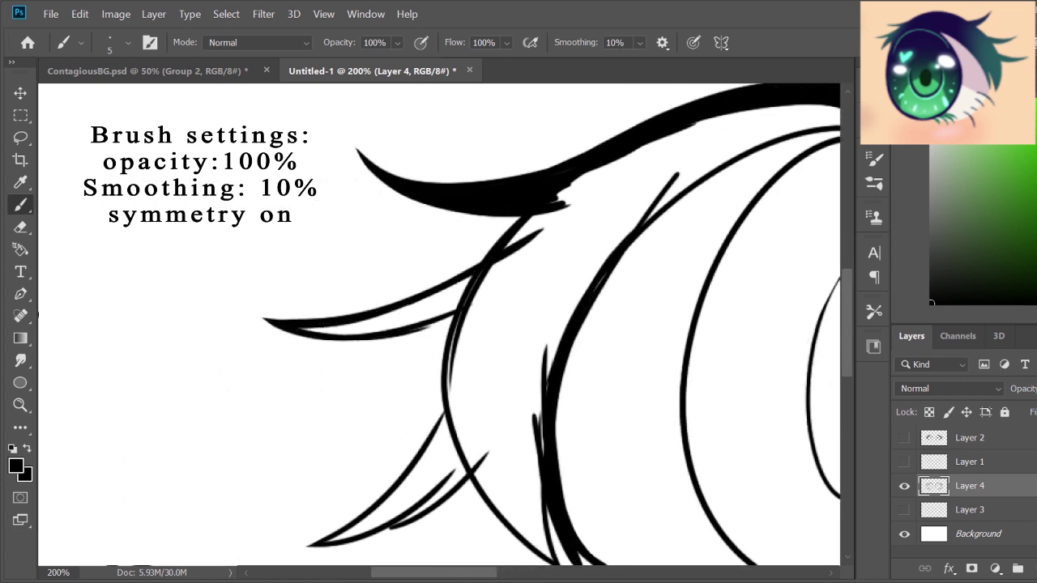
{"action": "left_click_drag", "start_coordinate": [292, 329], "coordinate": [470, 316]}
{"action": "left_click_drag", "start_coordinate": [437, 437], "coordinate": [472, 325]}
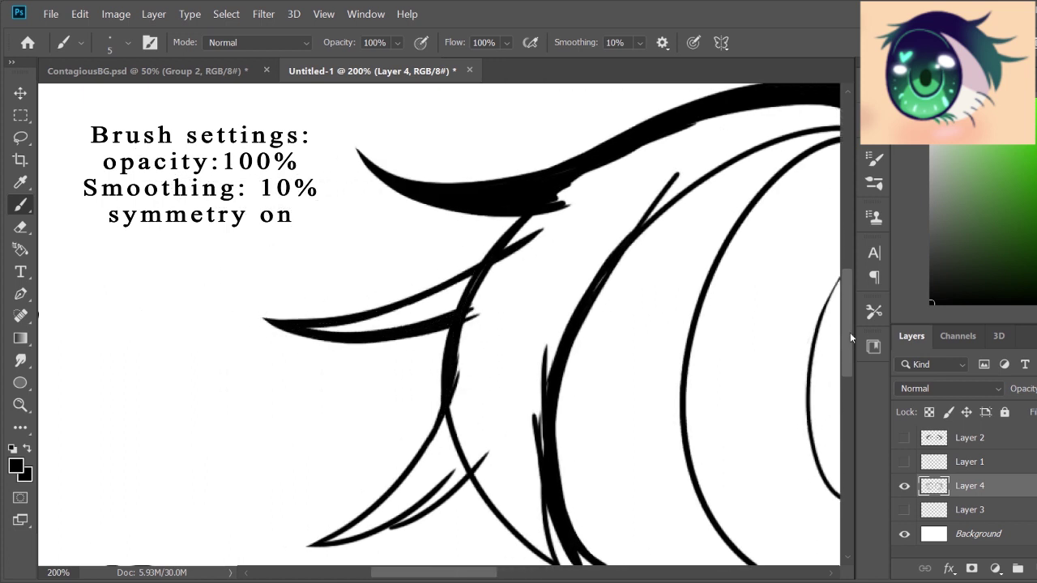
{"action": "scroll", "coordinate": [850, 332], "scroll_direction": "down", "scroll_amount": 3}
{"action": "mouse_move", "coordinate": [398, 410]}
{"action": "left_mouse_down"}
{"action": "mouse_move", "coordinate": [474, 341]}
{"action": "mouse_move", "coordinate": [326, 419]}
{"action": "left_mouse_up"}
{"action": "mouse_move", "coordinate": [308, 206]}
{"action": "left_mouse_down"}
{"action": "mouse_move", "coordinate": [519, 138]}
{"action": "mouse_move", "coordinate": [348, 203]}
{"action": "mouse_move", "coordinate": [488, 189]}
{"action": "left_mouse_up"}
{"action": "mouse_move", "coordinate": [470, 279]}
{"action": "left_mouse_down"}
{"action": "mouse_move", "coordinate": [396, 389]}
{"action": "mouse_move", "coordinate": [463, 319]}
{"action": "mouse_move", "coordinate": [559, 445]}
{"action": "mouse_move", "coordinate": [555, 207]}
{"action": "mouse_move", "coordinate": [548, 431]}
{"action": "mouse_move", "coordinate": [472, 194]}
{"action": "mouse_move", "coordinate": [559, 202]}
{"action": "mouse_move", "coordinate": [620, 122]}
{"action": "left_mouse_up"}
With a larger brush fill the hair band gaps black, then paint the pupils solid black.
{"action": "scroll", "coordinate": [556, 204], "scroll_direction": "up", "scroll_amount": 3}
{"action": "key", "text": "bracketright"}
{"action": "mouse_move", "coordinate": [596, 308]}
{"action": "left_mouse_down"}
{"action": "mouse_move", "coordinate": [722, 166]}
{"action": "mouse_move", "coordinate": [799, 130]}
{"action": "left_mouse_up"}
{"action": "mouse_move", "coordinate": [539, 358]}
{"action": "left_mouse_down"}
{"action": "mouse_move", "coordinate": [494, 487]}
{"action": "mouse_move", "coordinate": [514, 255]}
{"action": "mouse_move", "coordinate": [600, 181]}
{"action": "left_mouse_up"}
{"action": "scroll", "coordinate": [600, 181], "scroll_direction": "right", "scroll_amount": 5}
{"action": "left_click_drag", "start_coordinate": [496, 121], "coordinate": [629, 138]}
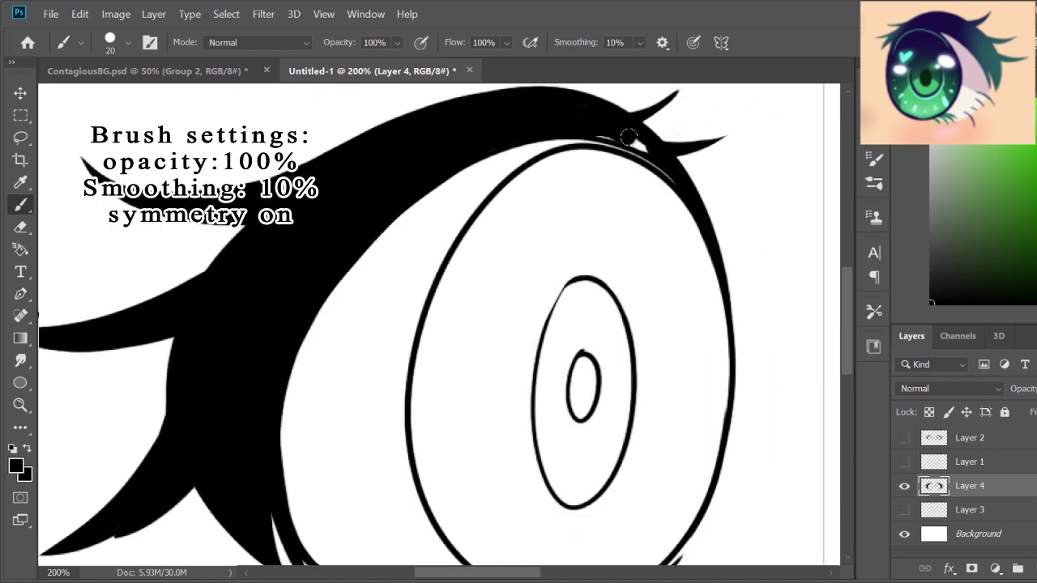
{"action": "scroll", "coordinate": [400, 289], "scroll_direction": "down", "scroll_amount": 3}
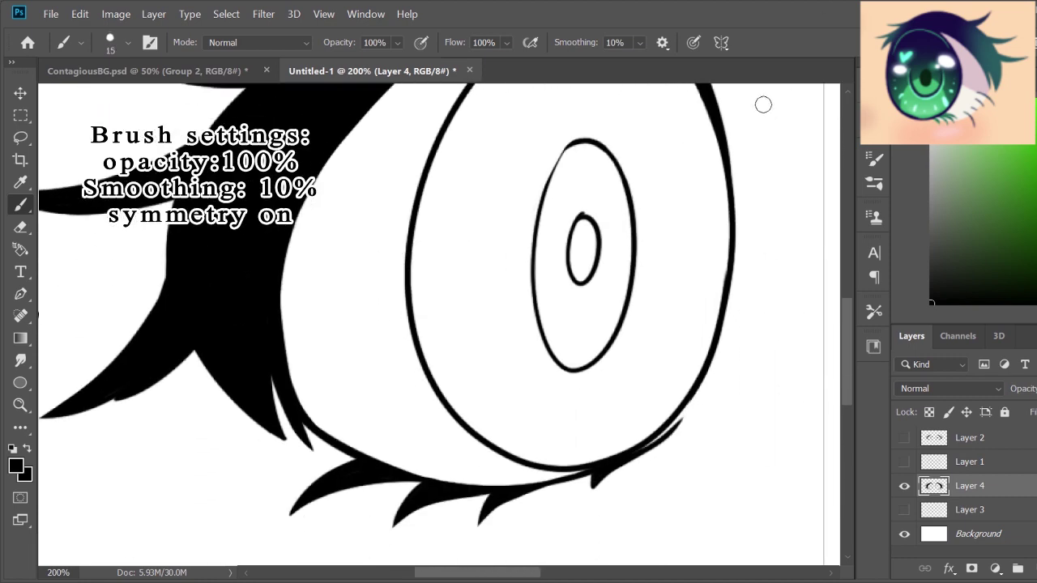
{"action": "key", "text": "bracketleft"}
{"action": "key", "text": "bracketleft"}
{"action": "key", "text": "bracketleft"}
{"action": "mouse_move", "coordinate": [586, 221]}
{"action": "left_mouse_down"}
{"action": "mouse_move", "coordinate": [587, 273]}
{"action": "mouse_move", "coordinate": [535, 393]}
{"action": "left_mouse_up"}
{"action": "key", "text": "z"}
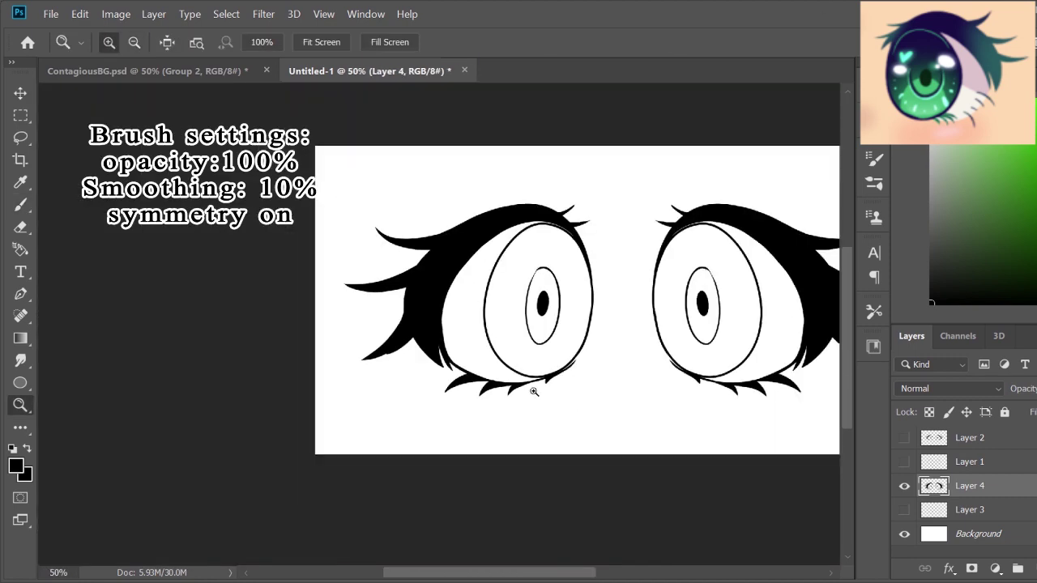
Add Layer 5 beneath Layer 4, switch to white, and hide the Background layer.
{"action": "left_click", "coordinate": [1017, 568], "text": "ctrl"}
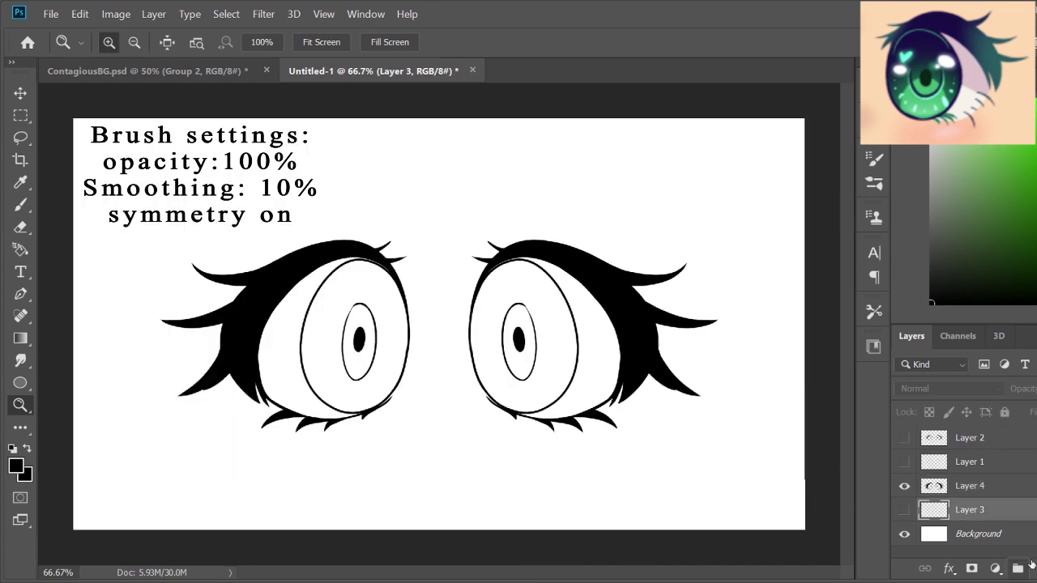
{"action": "key", "text": "x"}
{"action": "left_click", "coordinate": [268, 317]}
{"action": "left_click", "coordinate": [904, 546]}
Zoom to 200% and brush white inside the left eye outline on Layer 5.
{"action": "left_click", "coordinate": [274, 328]}
{"action": "key", "text": "b"}
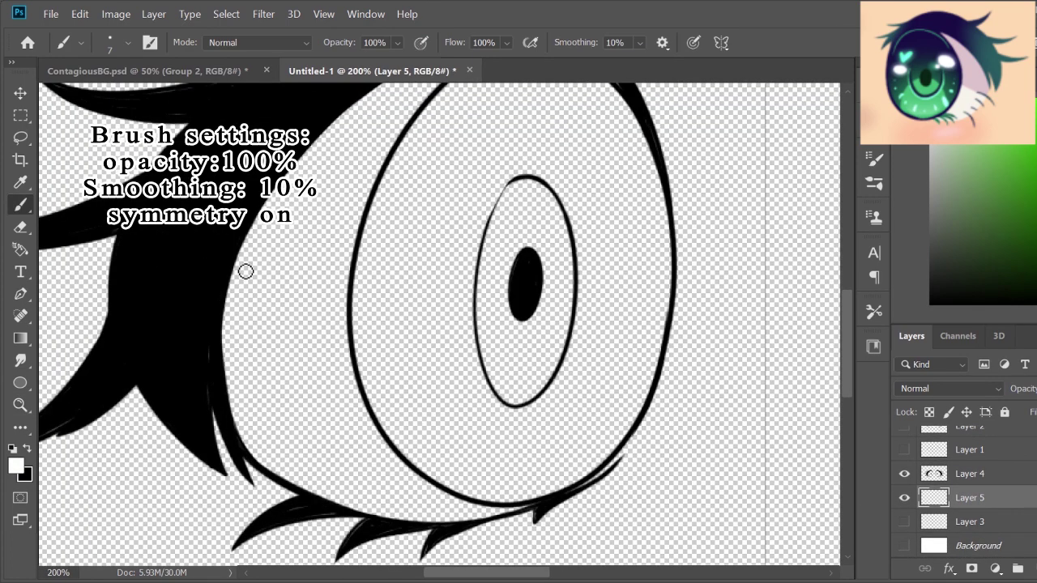
{"action": "mouse_move", "coordinate": [458, 370]}
{"action": "left_mouse_down"}
{"action": "mouse_move", "coordinate": [236, 270]}
{"action": "mouse_move", "coordinate": [322, 301]}
{"action": "mouse_move", "coordinate": [417, 273]}
{"action": "mouse_move", "coordinate": [444, 93]}
{"action": "mouse_move", "coordinate": [511, 105]}
{"action": "left_mouse_up"}
{"action": "scroll", "coordinate": [510, 243], "scroll_direction": "up", "scroll_amount": 3}
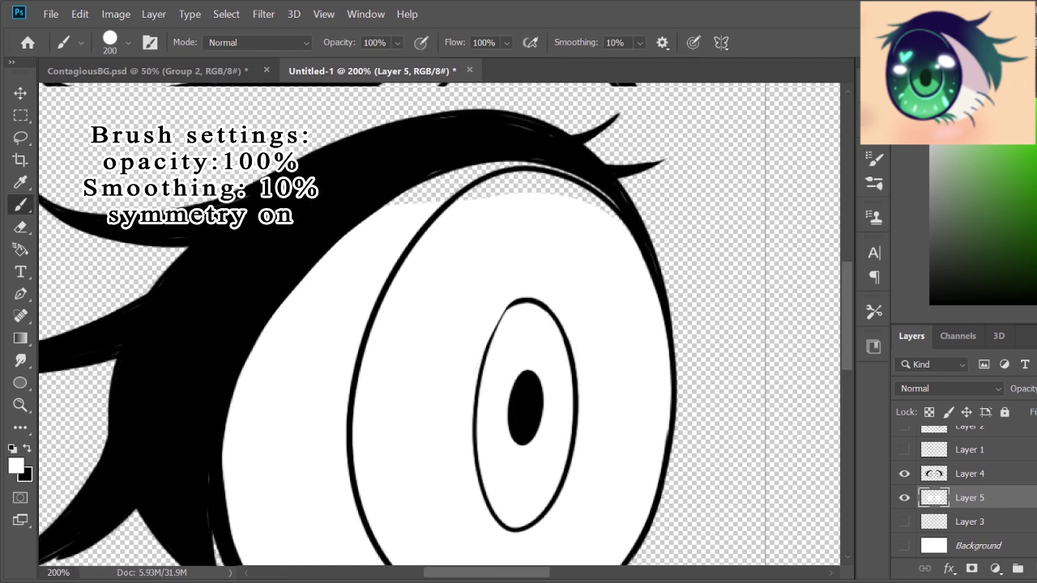
{"action": "mouse_move", "coordinate": [421, 195]}
{"action": "left_mouse_down"}
{"action": "mouse_move", "coordinate": [518, 182]}
{"action": "mouse_move", "coordinate": [632, 227]}
{"action": "left_mouse_up"}
Shrink the brush, swap colours, return to the line-art layer and touch up the lower eye edge.
{"action": "key", "text": "bracketleft"}
{"action": "key", "text": "x"}
{"action": "key", "text": "alt+bracketright"}
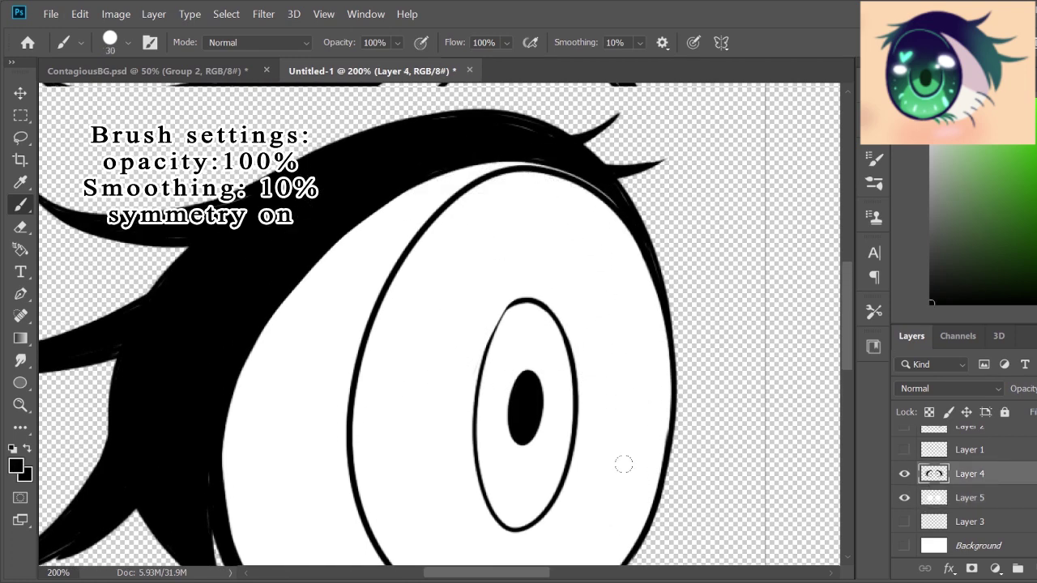
{"action": "key", "text": "o"}
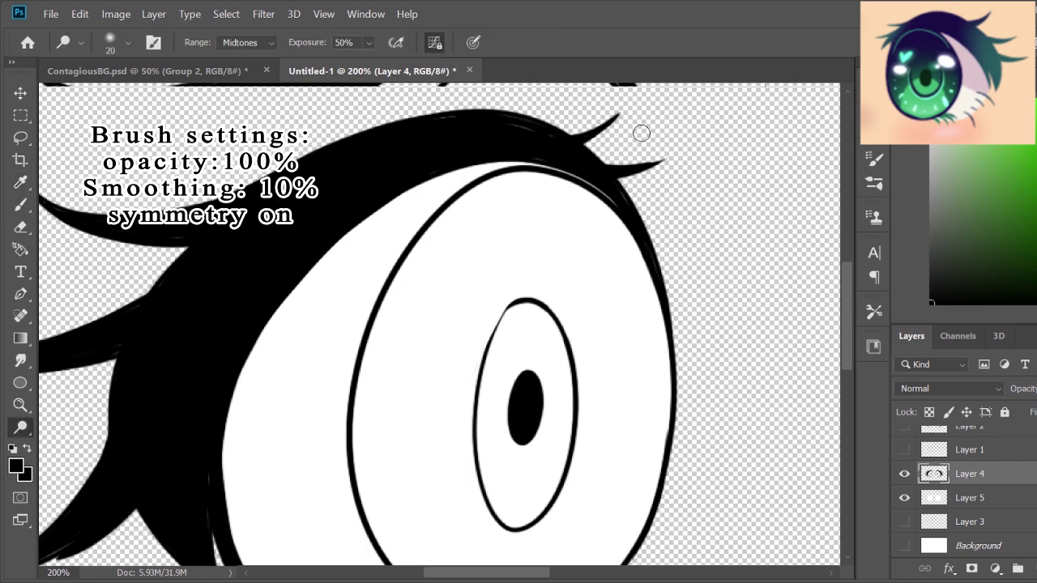
{"action": "key", "text": "b"}
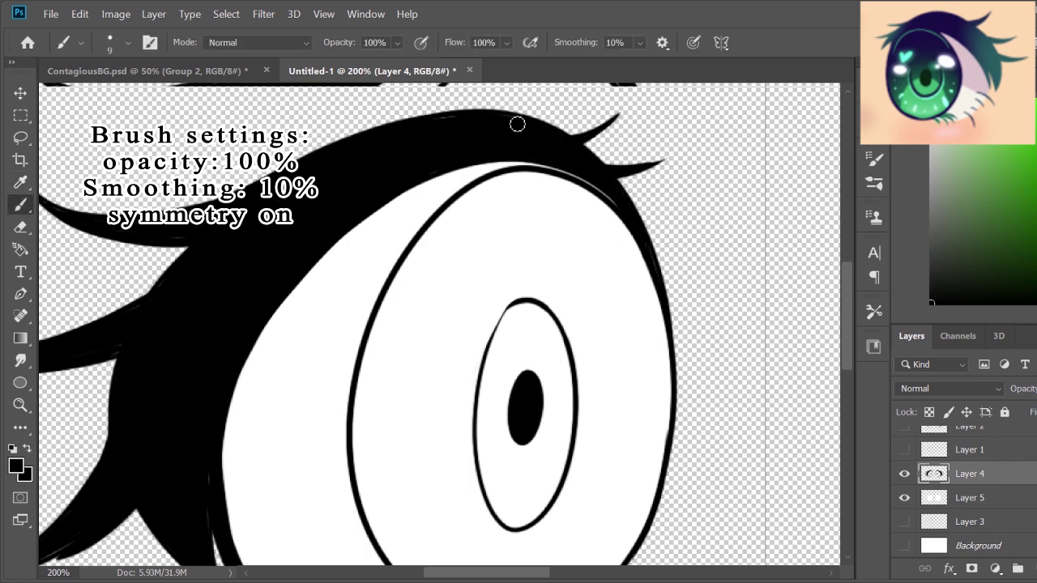
{"action": "left_click_drag", "start_coordinate": [543, 572], "coordinate": [502, 572]}
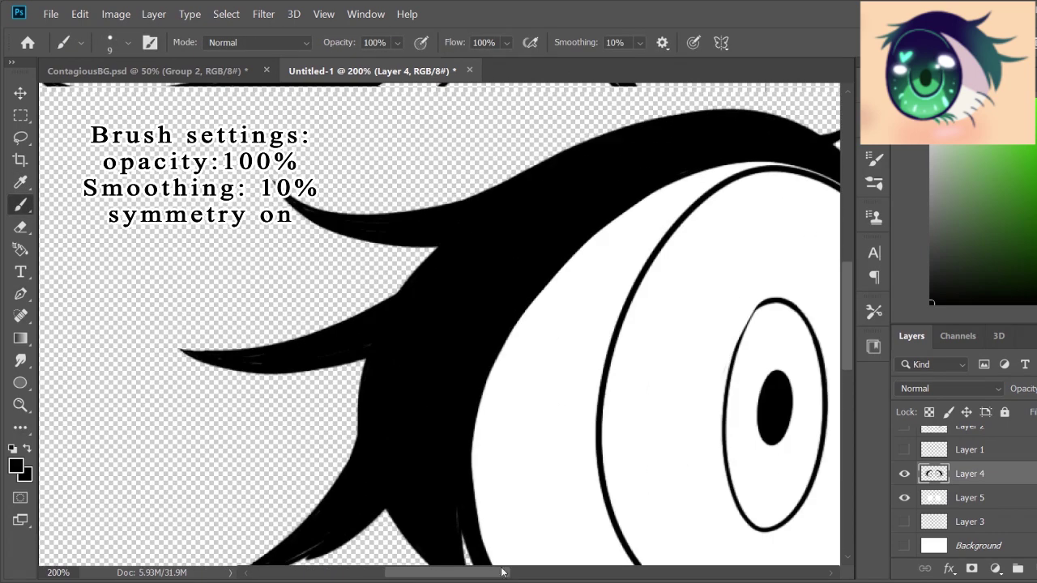
Scroll across the eyes and zoom back out to 100% showing both eyes.
{"action": "scroll", "coordinate": [295, 393], "scroll_direction": "down", "scroll_amount": 3}
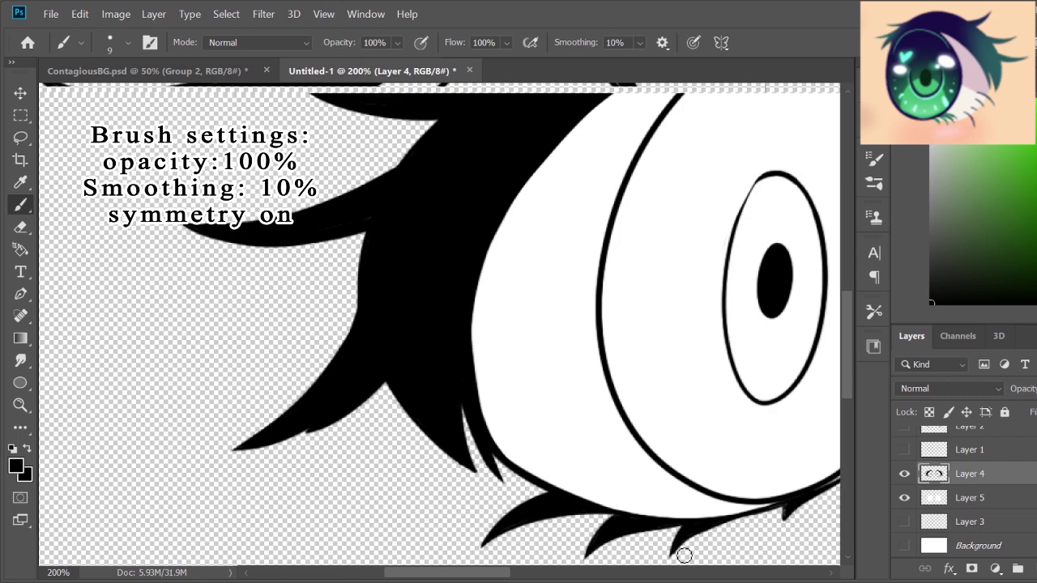
{"action": "scroll", "coordinate": [688, 542], "scroll_direction": "right", "scroll_amount": 3}
{"action": "key", "text": "ctrl+minus"}
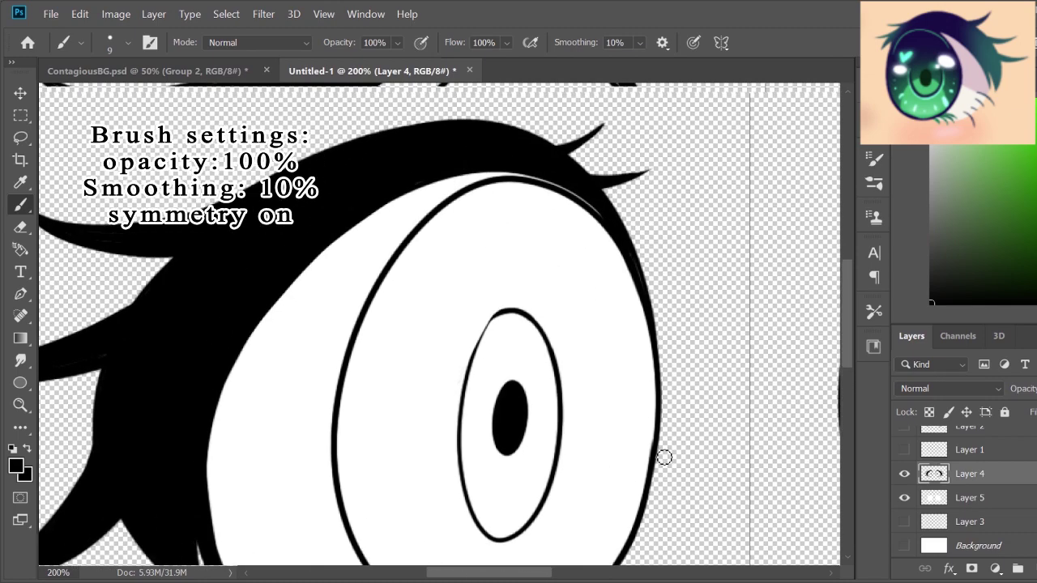
{"action": "key", "text": "z"}
{"action": "key", "text": "ctrl+1"}
Add a new iris-colour layer and zoom in on the left eye with the brush ready.
{"action": "left_click", "coordinate": [995, 569], "text": "ctrl"}
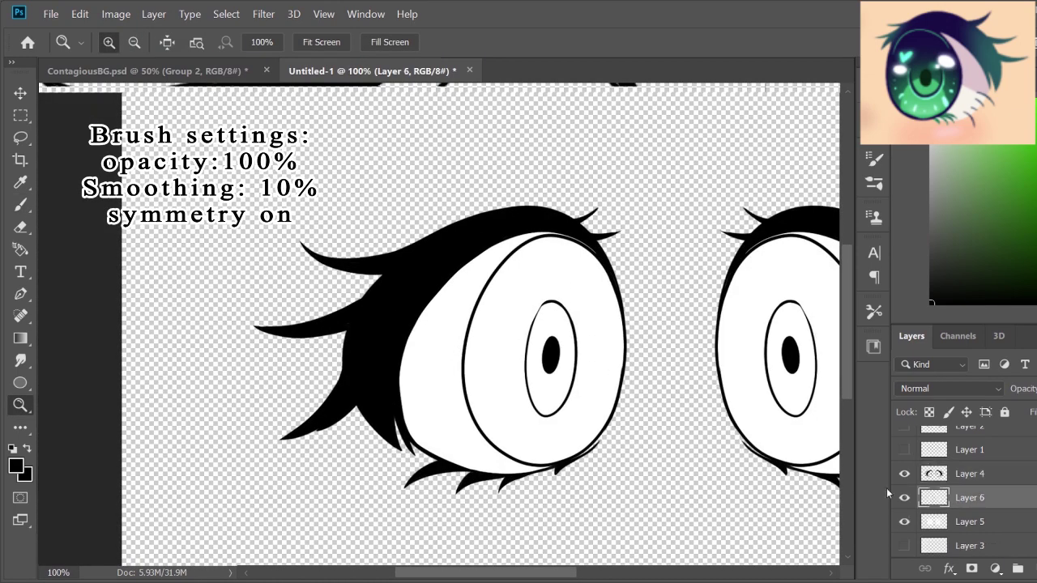
{"action": "left_click", "coordinate": [570, 366]}
{"action": "key", "text": "b"}
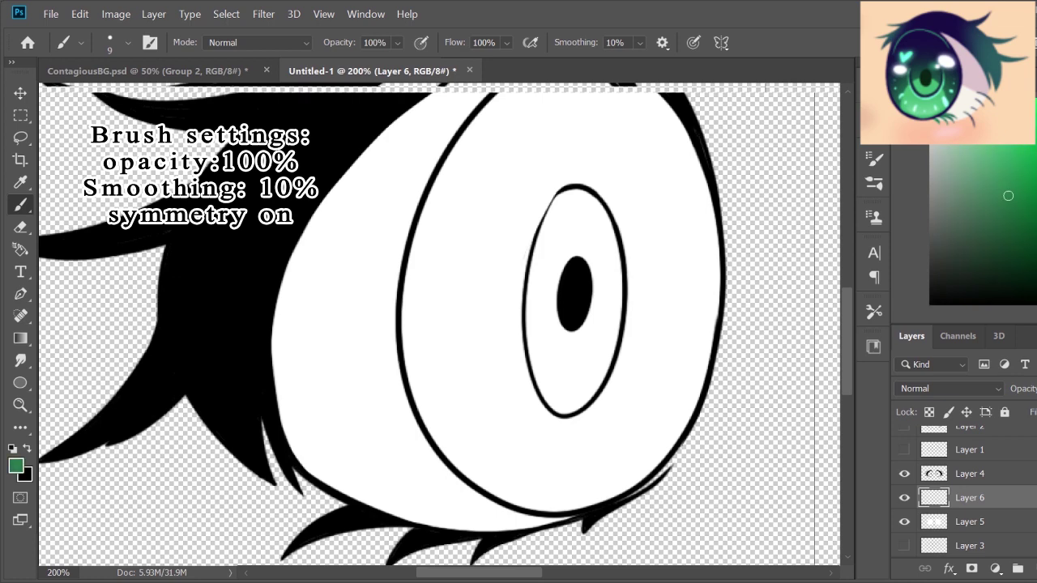
{"action": "scroll", "coordinate": [582, 337], "scroll_direction": "up", "scroll_amount": 2}
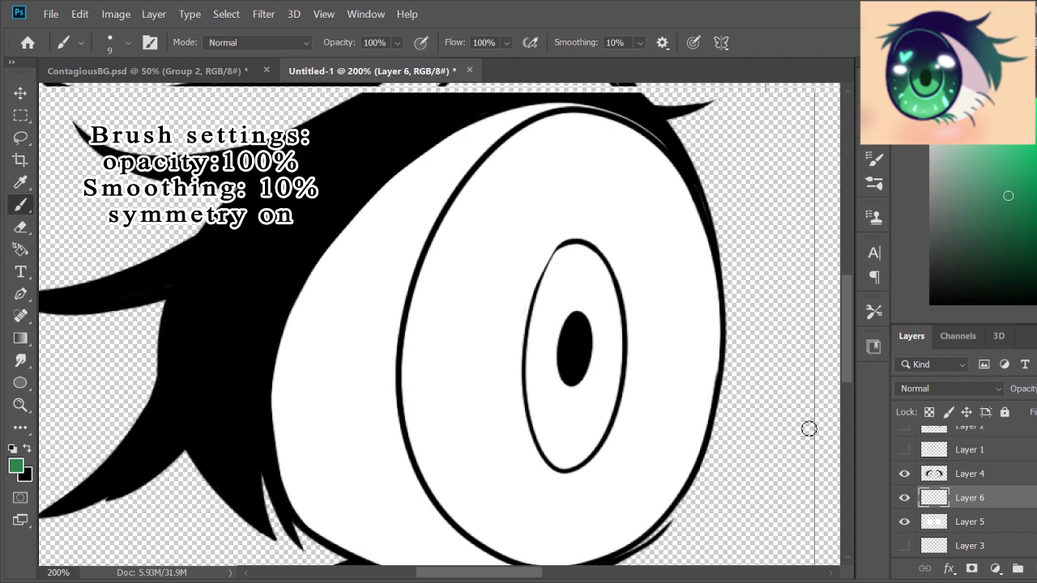
{"action": "scroll", "coordinate": [809, 429], "scroll_direction": "down", "scroll_amount": 2}
Clip the new layer to the eye whites and brush flat green across both irises.
{"action": "left_click", "coordinate": [973, 510], "text": "alt"}
{"action": "scroll", "coordinate": [630, 382], "scroll_direction": "up", "scroll_amount": 2}
{"action": "key", "text": "bracketright"}
{"action": "key", "text": "bracketright"}
{"action": "key", "text": "bracketright"}
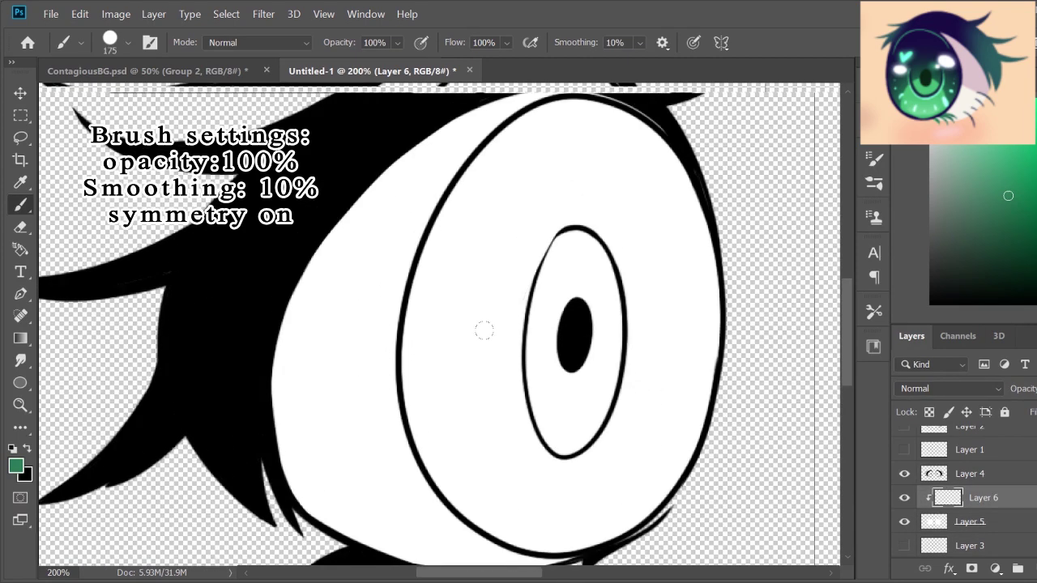
{"action": "left_click_drag", "start_coordinate": [583, 179], "coordinate": [502, 470]}
{"action": "left_click_drag", "start_coordinate": [430, 364], "coordinate": [640, 122]}
{"action": "mouse_move", "coordinate": [584, 162]}
{"action": "left_mouse_down"}
{"action": "mouse_move", "coordinate": [600, 340]}
{"action": "mouse_move", "coordinate": [502, 406]}
{"action": "left_mouse_up"}
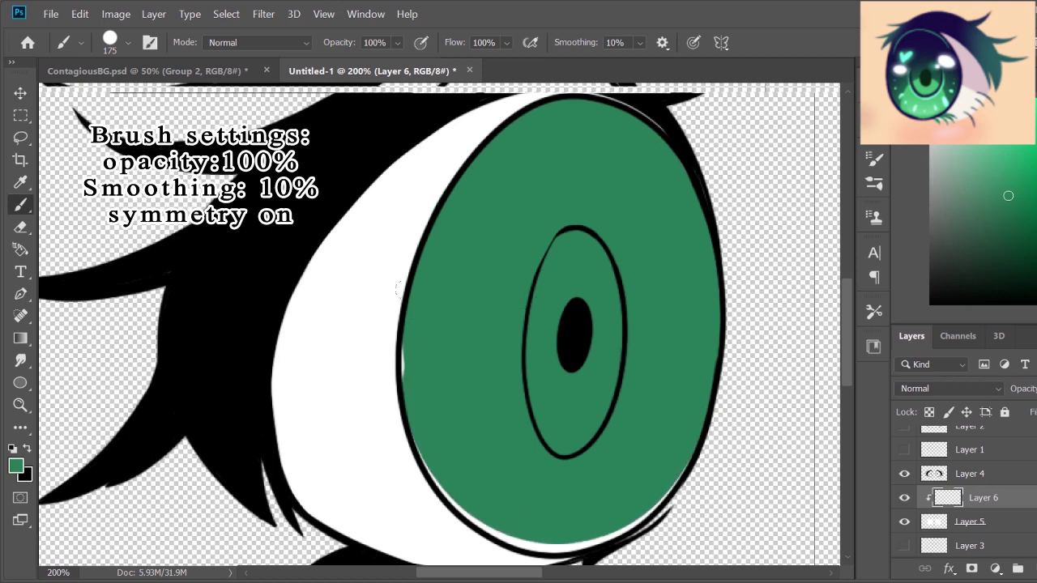
{"action": "mouse_move", "coordinate": [411, 321]}
{"action": "left_mouse_down"}
{"action": "mouse_move", "coordinate": [600, 547]}
{"action": "mouse_move", "coordinate": [689, 470]}
{"action": "left_mouse_up"}
{"action": "key", "text": "bracketleft"}
{"action": "key", "text": "bracketleft"}
{"action": "key", "text": "bracketleft"}
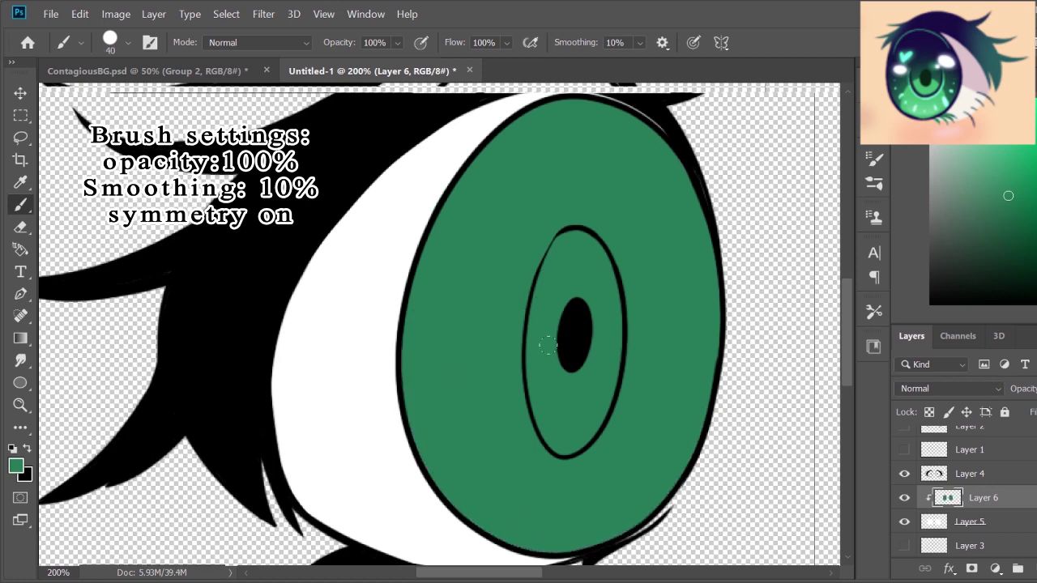
Add Layer 7 clipped to the green iris and zoom out to view both eyes.
{"action": "left_click", "coordinate": [1018, 569]}
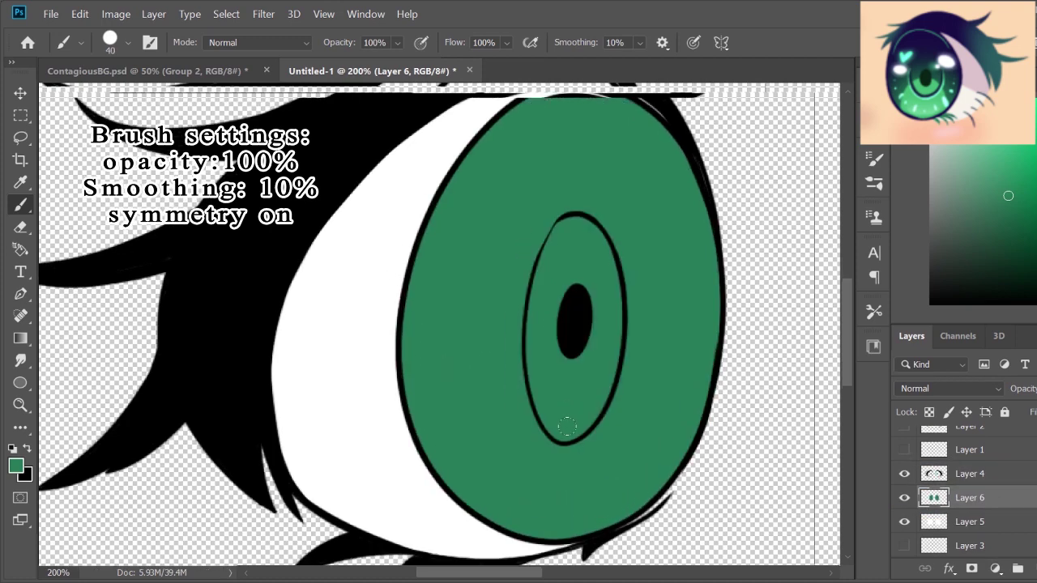
{"action": "key", "text": "z"}
{"action": "left_click", "coordinate": [486, 380], "text": "alt"}
Paint a black shadow over the upper irises, blur it and fade it to a light tint.
{"action": "key", "text": "ctrl+alt+g"}
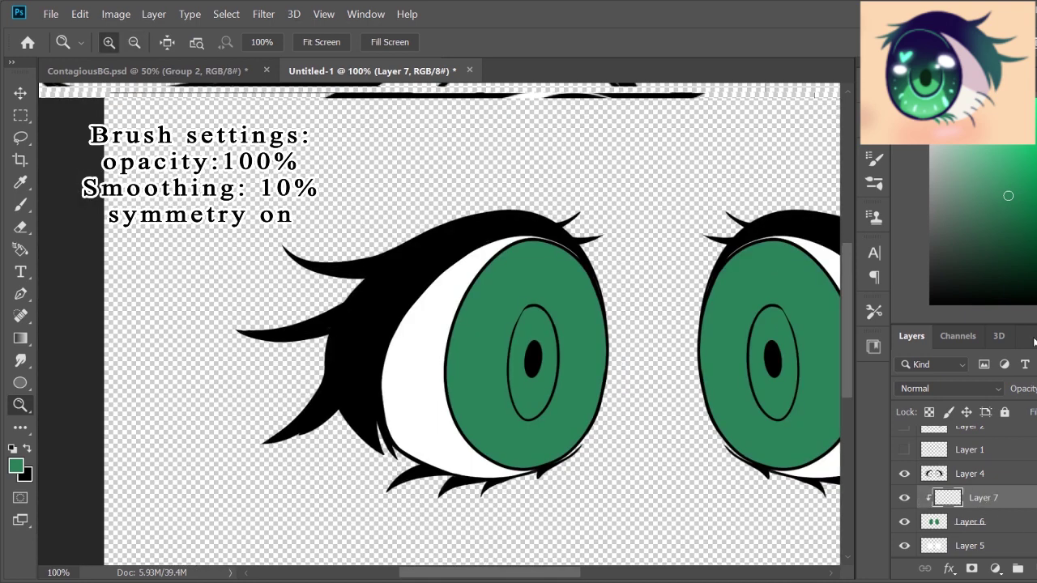
{"action": "key", "text": "d"}
{"action": "key", "text": "b"}
{"action": "mouse_move", "coordinate": [454, 324]}
{"action": "left_mouse_down"}
{"action": "mouse_move", "coordinate": [583, 389]}
{"action": "mouse_move", "coordinate": [600, 325]}
{"action": "left_mouse_up"}
{"action": "left_click_drag", "start_coordinate": [470, 292], "coordinate": [535, 267]}
{"action": "mouse_move", "coordinate": [595, 316]}
{"action": "left_mouse_down"}
{"action": "mouse_move", "coordinate": [599, 373]}
{"action": "mouse_move", "coordinate": [598, 329]}
{"action": "mouse_move", "coordinate": [600, 349]}
{"action": "left_mouse_up"}
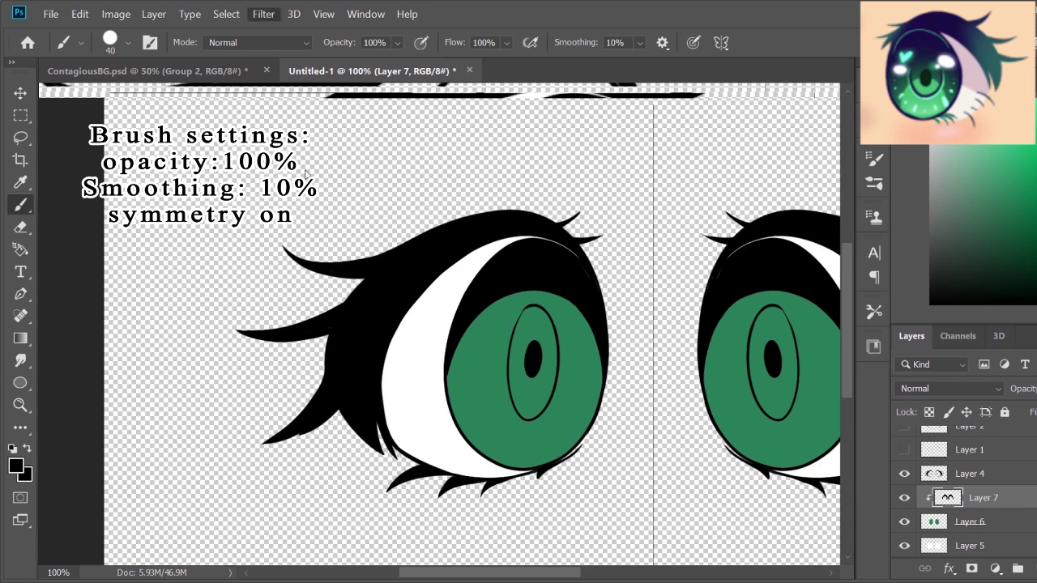
{"action": "key", "text": "space"}
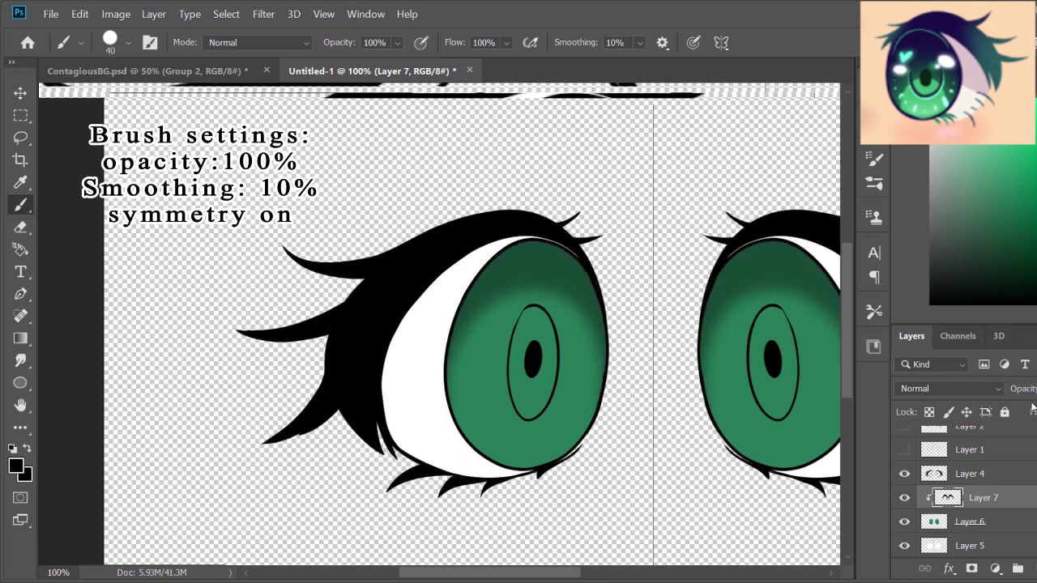
{"action": "left_click_drag", "start_coordinate": [1036, 411], "coordinate": [1023, 411]}
On a new clipped layer above the iris colour, paint soft dark green across the upper irises.
{"action": "left_click", "coordinate": [970, 521]}
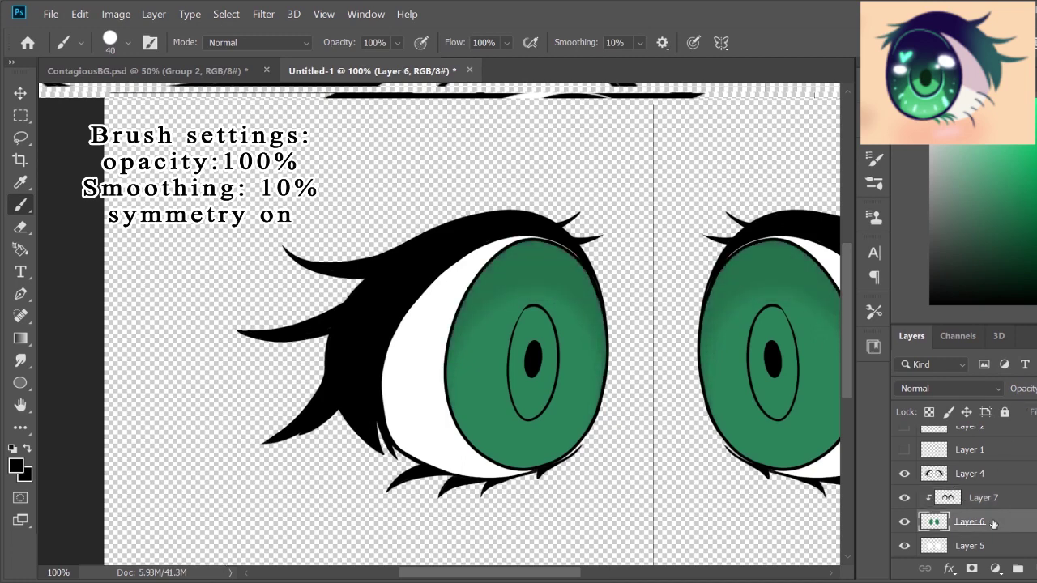
{"action": "left_click", "coordinate": [996, 569]}
{"action": "left_click", "coordinate": [1021, 252]}
{"action": "mouse_move", "coordinate": [424, 312]}
{"action": "left_mouse_down"}
{"action": "mouse_move", "coordinate": [637, 278]}
{"action": "mouse_move", "coordinate": [571, 235]}
{"action": "left_mouse_up"}
{"action": "mouse_move", "coordinate": [455, 407]}
{"action": "left_mouse_down"}
{"action": "mouse_move", "coordinate": [579, 405]}
{"action": "mouse_move", "coordinate": [486, 324]}
{"action": "mouse_move", "coordinate": [596, 324]}
{"action": "left_mouse_up"}
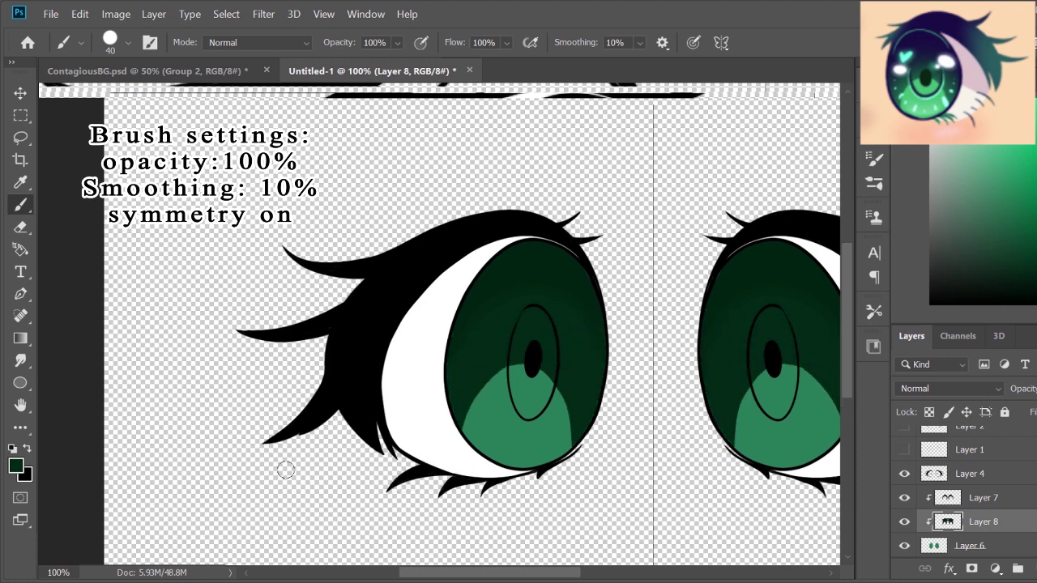
{"action": "key", "text": "h"}
{"action": "key", "text": "b"}
{"action": "key", "text": "ctrl+z"}
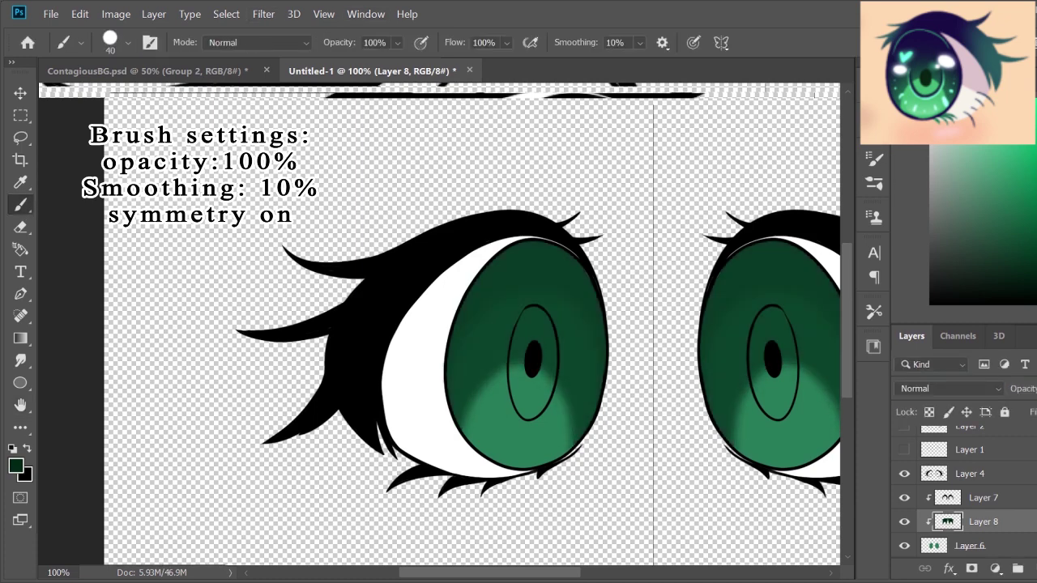
On another clipped layer, paint darker strokes across the iris tops and blur them.
{"action": "key", "text": "ctrl+shift+alt+n"}
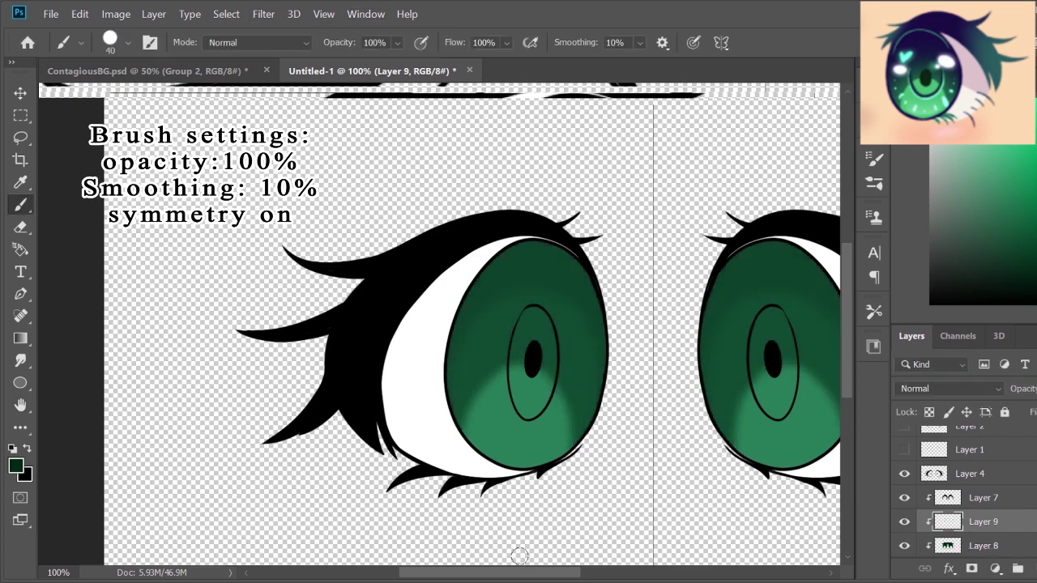
{"action": "left_click_drag", "start_coordinate": [509, 574], "coordinate": [539, 573]}
{"action": "key", "text": "bracketleft"}
{"action": "key", "text": "bracketleft"}
{"action": "mouse_move", "coordinate": [454, 423]}
{"action": "left_mouse_down"}
{"action": "mouse_move", "coordinate": [479, 426]}
{"action": "mouse_move", "coordinate": [488, 357]}
{"action": "mouse_move", "coordinate": [278, 442]}
{"action": "mouse_move", "coordinate": [282, 403]}
{"action": "left_mouse_up"}
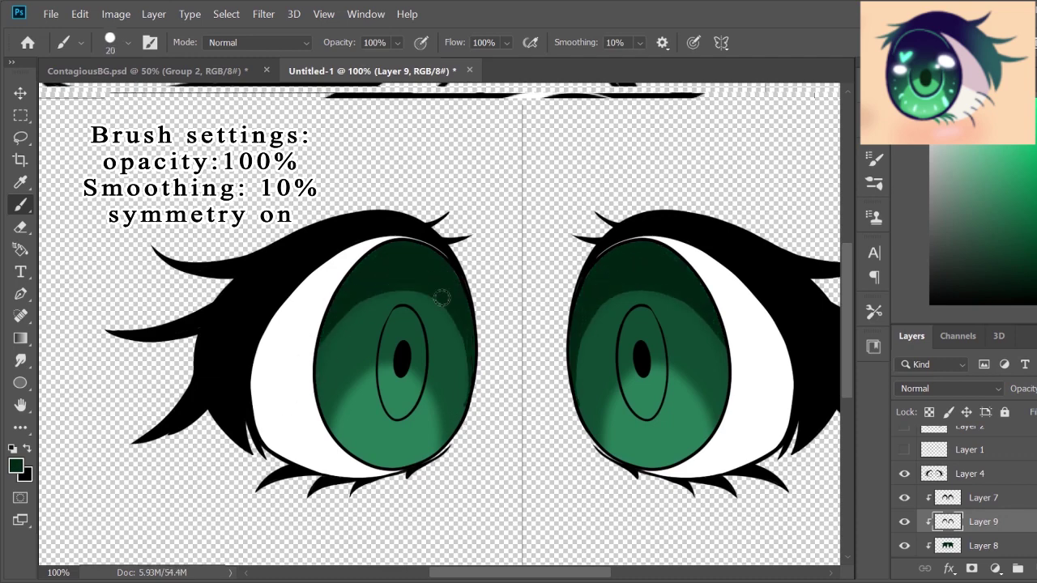
{"action": "key", "text": "ctrl+f"}
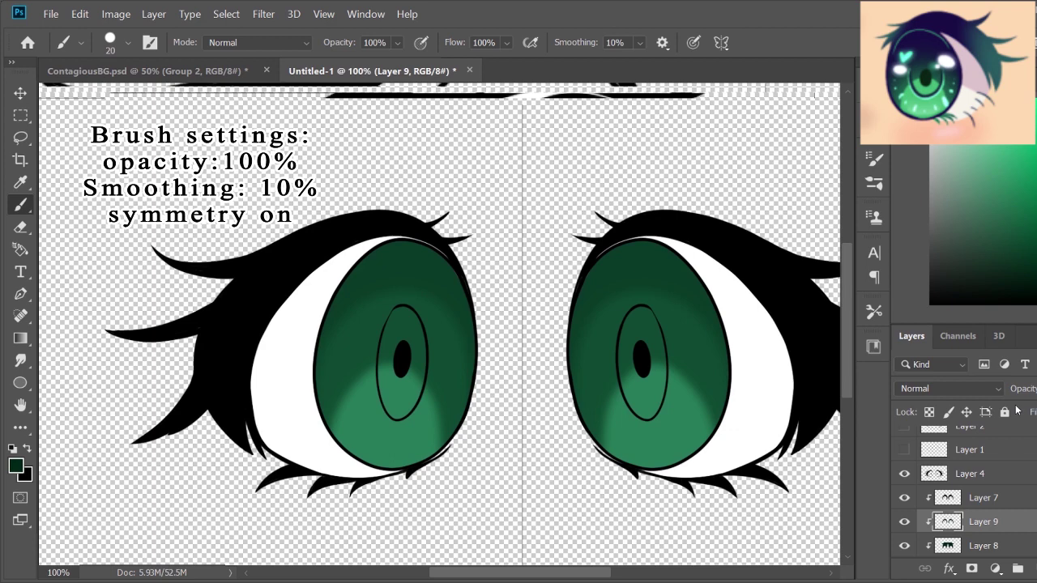
Add a highlight layer, try white marks on the lower iris, then undo them.
{"action": "left_click", "coordinate": [1008, 497]}
{"action": "key", "text": "ctrl+shift+alt+n"}
{"action": "left_click", "coordinate": [301, 425], "text": "alt"}
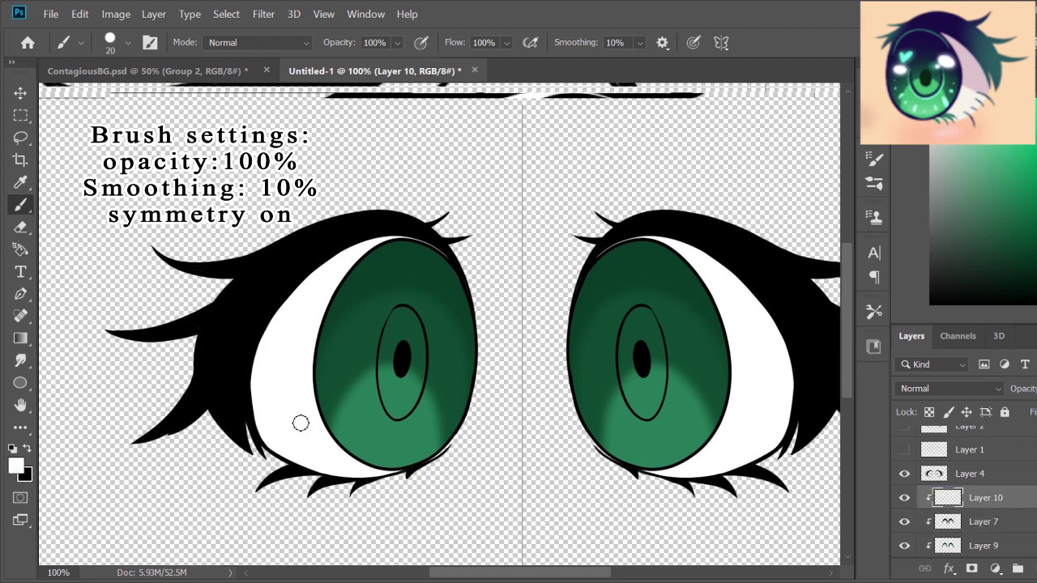
{"action": "left_click_drag", "start_coordinate": [367, 426], "coordinate": [374, 450]}
{"action": "left_click", "coordinate": [385, 449]}
{"action": "left_click", "coordinate": [420, 436]}
{"action": "left_click", "coordinate": [437, 418]}
{"action": "left_click", "coordinate": [353, 411]}
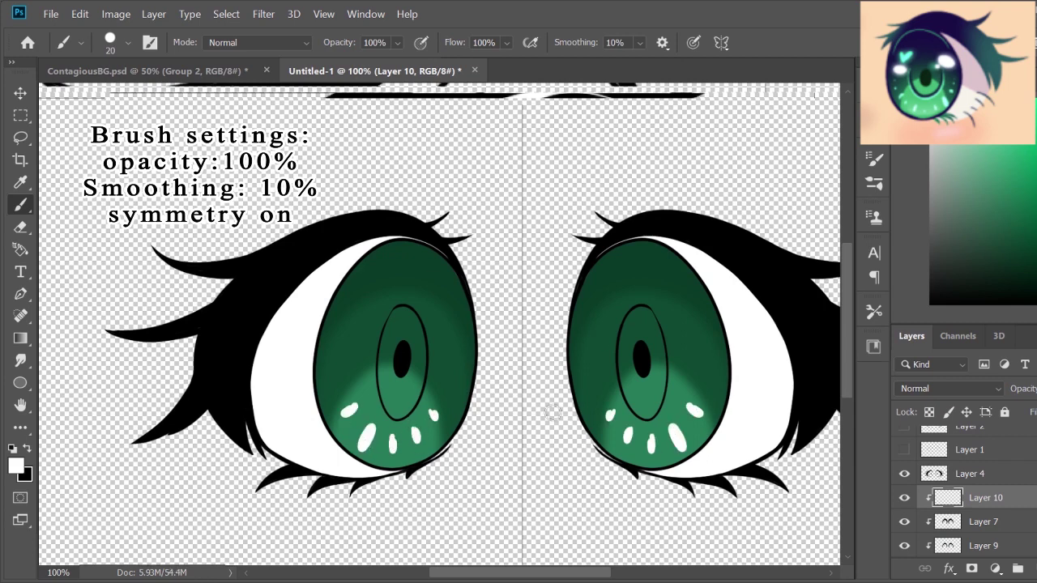
{"action": "key", "text": "ctrl+z"}
{"action": "key", "text": "ctrl+z"}
{"action": "key", "text": "ctrl+z"}
Dab a ring of white dots and dashes around the lower iris.
{"action": "left_click", "coordinate": [328, 362]}
{"action": "left_click", "coordinate": [337, 399]}
{"action": "left_click", "coordinate": [413, 443]}
{"action": "left_click", "coordinate": [436, 420]}
{"action": "left_click", "coordinate": [453, 391]}
{"action": "left_click", "coordinate": [459, 368]}
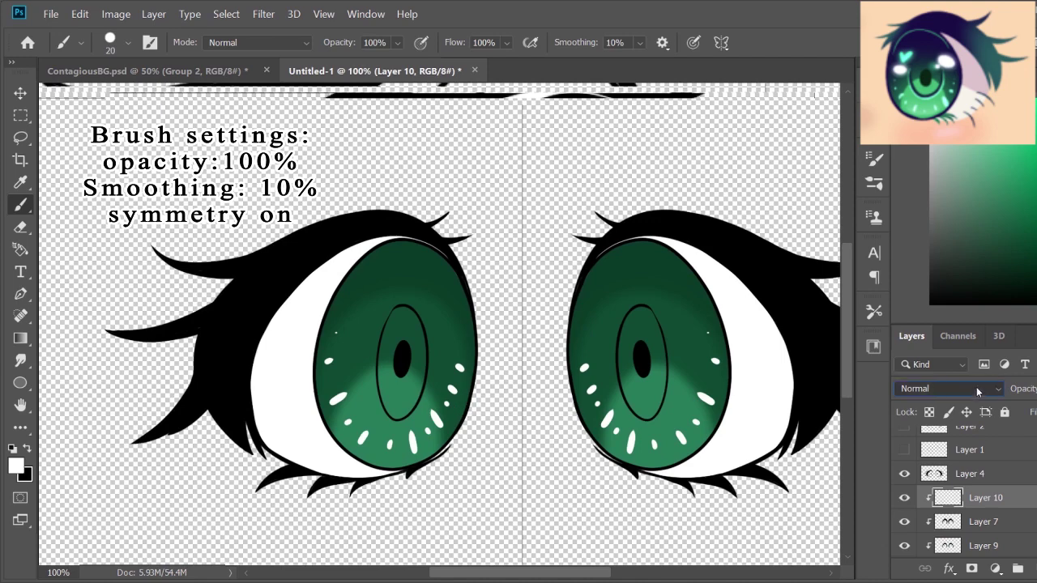
{"action": "scroll", "coordinate": [977, 386], "scroll_direction": "down", "scroll_amount": 12}
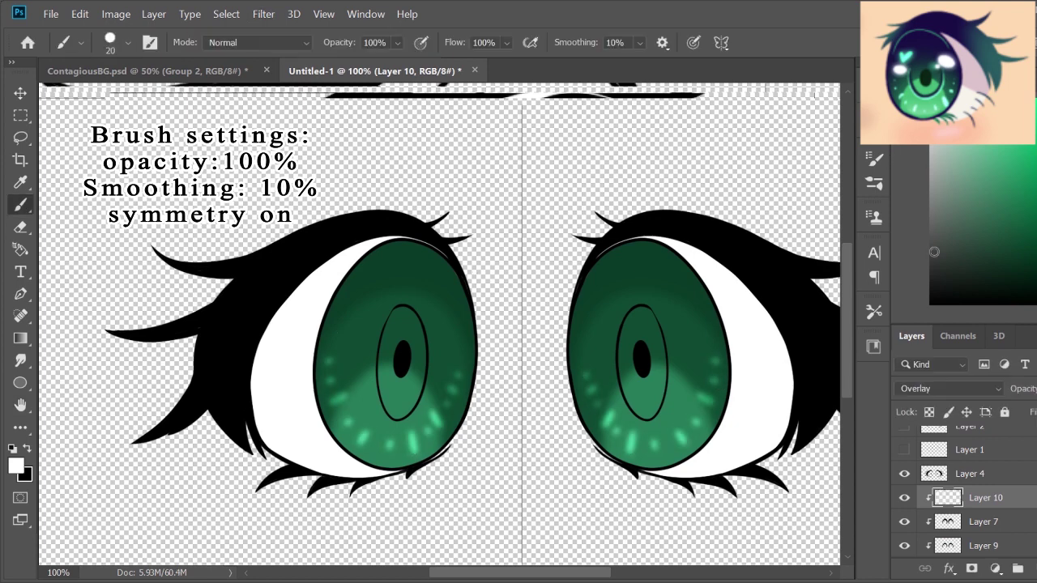
On a second new layer, dot more small white highlights along the lower iris.
{"action": "key", "text": "ctrl+shift+alt+n"}
{"action": "left_click", "coordinate": [327, 360]}
{"action": "left_click", "coordinate": [329, 381]}
{"action": "left_click", "coordinate": [336, 399]}
{"action": "left_click", "coordinate": [348, 423]}
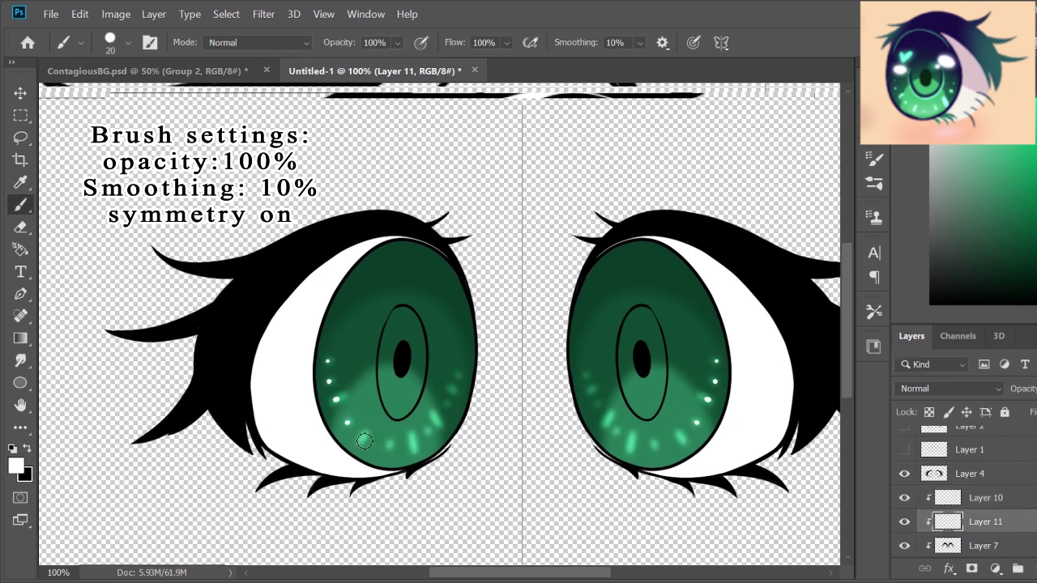
{"action": "left_click", "coordinate": [390, 446]}
{"action": "left_click", "coordinate": [414, 444]}
{"action": "left_click", "coordinate": [439, 419]}
{"action": "left_click", "coordinate": [454, 392]}
{"action": "left_click", "coordinate": [458, 375]}
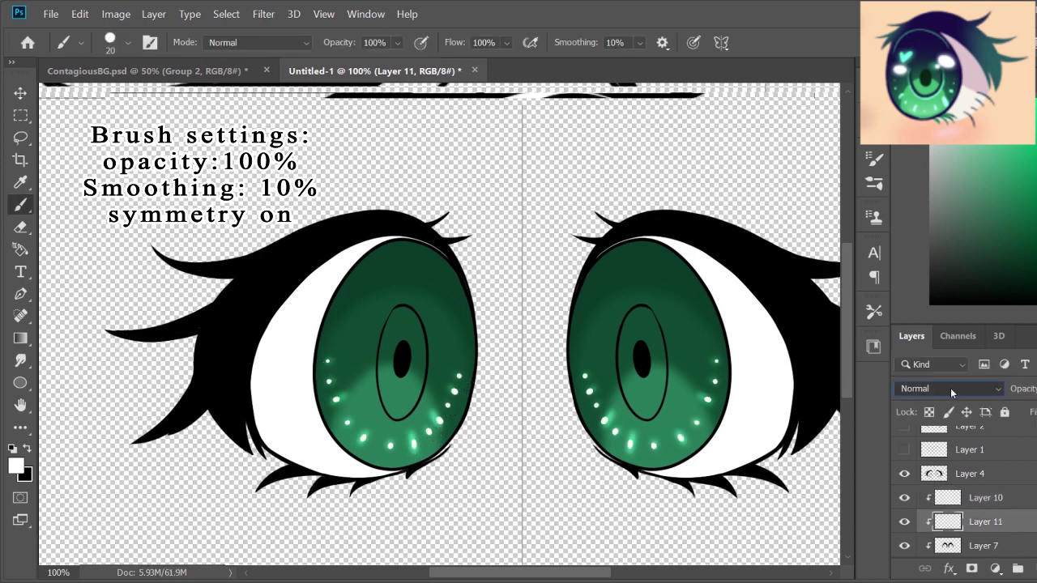
{"action": "scroll", "coordinate": [951, 388], "scroll_direction": "down", "scroll_amount": 12}
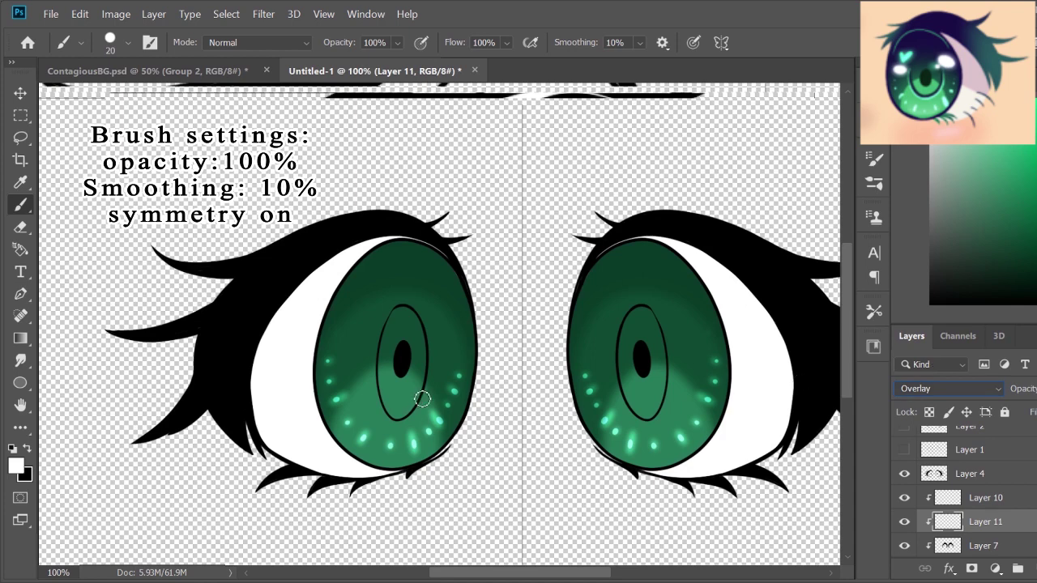
On a new layer, paint a dark green iris rim and short radial strokes at the top.
{"action": "key", "text": "ctrl+shift+alt+n"}
{"action": "left_click", "coordinate": [1021, 265]}
{"action": "mouse_move", "coordinate": [332, 444]}
{"action": "left_mouse_down"}
{"action": "mouse_move", "coordinate": [348, 270]}
{"action": "mouse_move", "coordinate": [470, 340]}
{"action": "mouse_move", "coordinate": [468, 421]}
{"action": "mouse_move", "coordinate": [423, 468]}
{"action": "mouse_move", "coordinate": [389, 474]}
{"action": "left_mouse_up"}
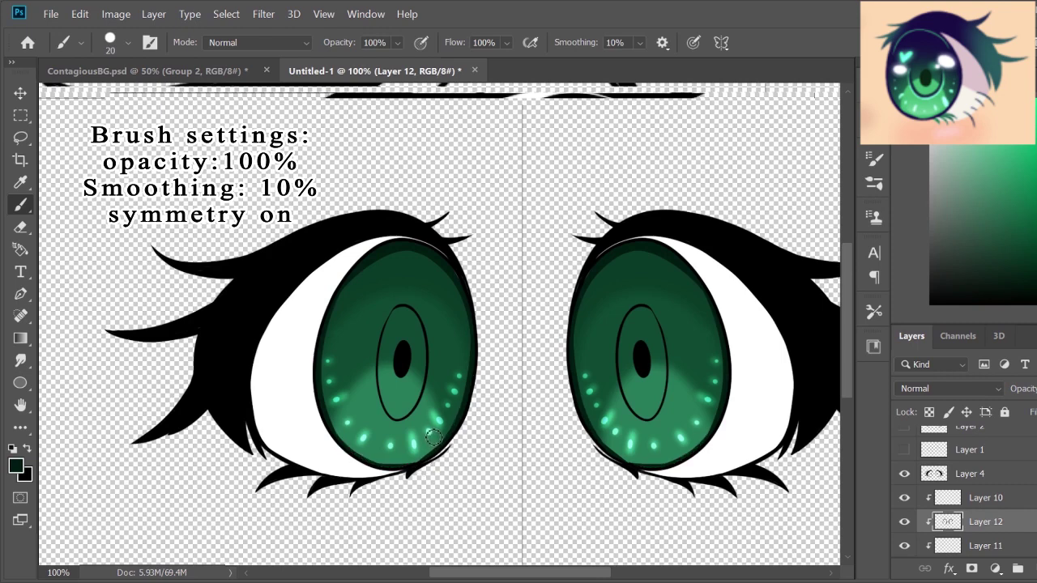
{"action": "left_click_drag", "start_coordinate": [442, 270], "coordinate": [430, 296]}
{"action": "left_click_drag", "start_coordinate": [385, 261], "coordinate": [389, 298]}
{"action": "left_click_drag", "start_coordinate": [413, 253], "coordinate": [411, 290]}
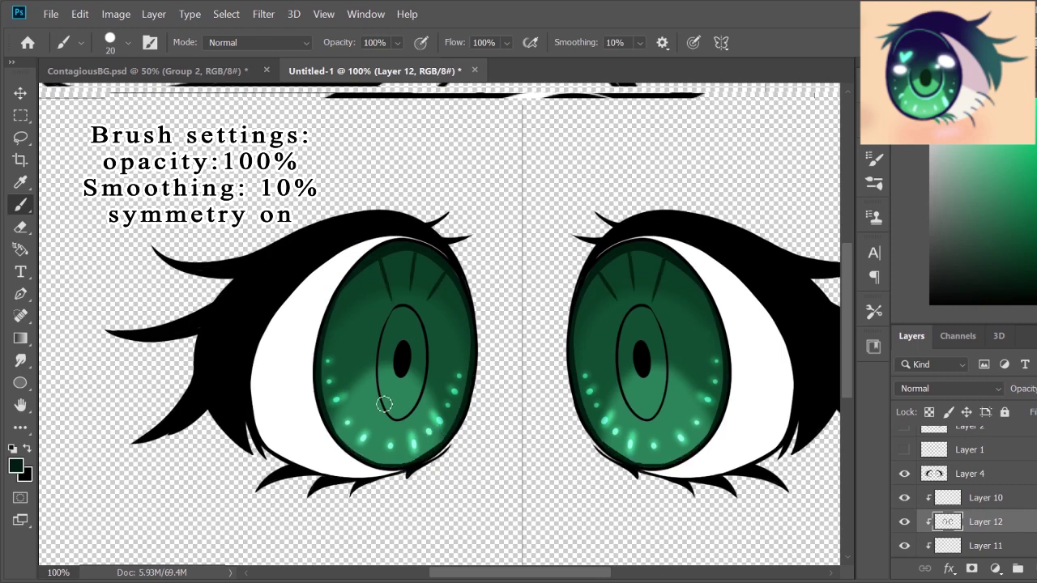
{"action": "left_click_drag", "start_coordinate": [381, 413], "coordinate": [398, 300]}
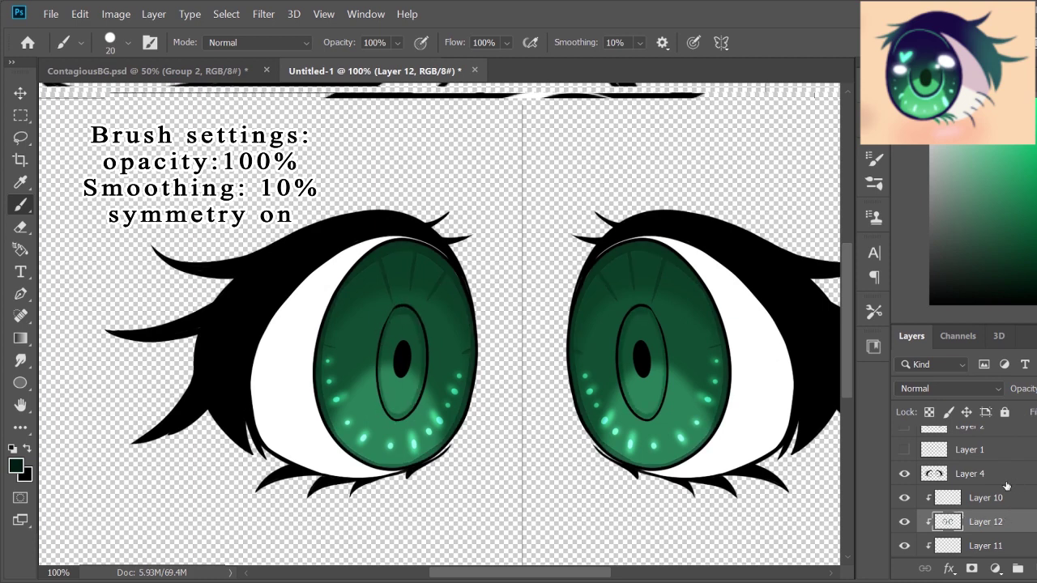
Group the iris detail layers and paint black over the upper eyes on a clipped layer.
{"action": "left_click", "coordinate": [987, 498], "text": "shift"}
{"action": "key", "text": "ctrl+g"}
{"action": "left_click", "coordinate": [1018, 569]}
{"action": "key", "text": "d"}
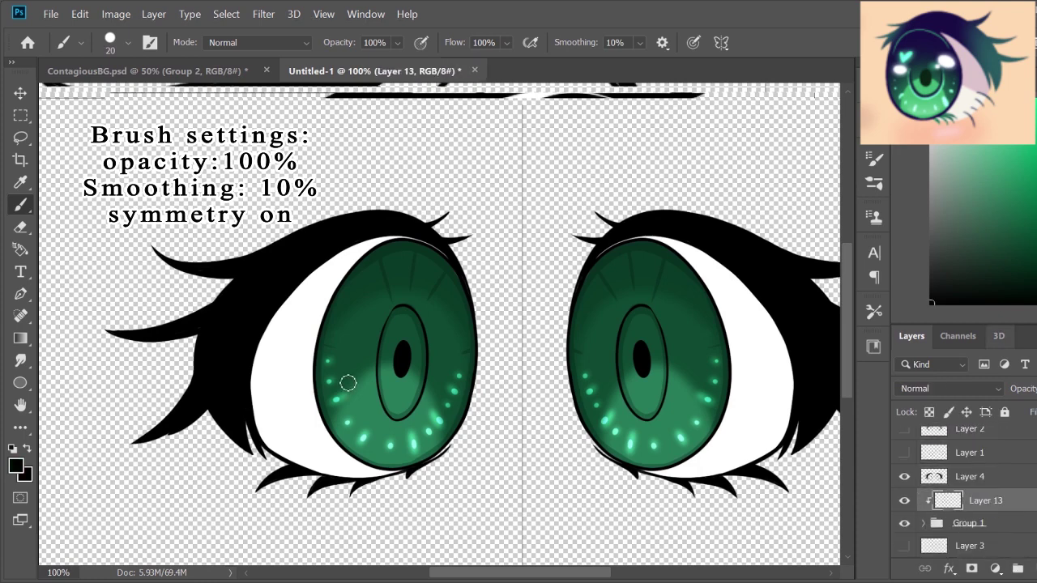
{"action": "mouse_move", "coordinate": [348, 383]}
{"action": "left_mouse_down"}
{"action": "mouse_move", "coordinate": [381, 351]}
{"action": "mouse_move", "coordinate": [331, 317]}
{"action": "mouse_move", "coordinate": [280, 329]}
{"action": "mouse_move", "coordinate": [258, 438]}
{"action": "left_mouse_up"}
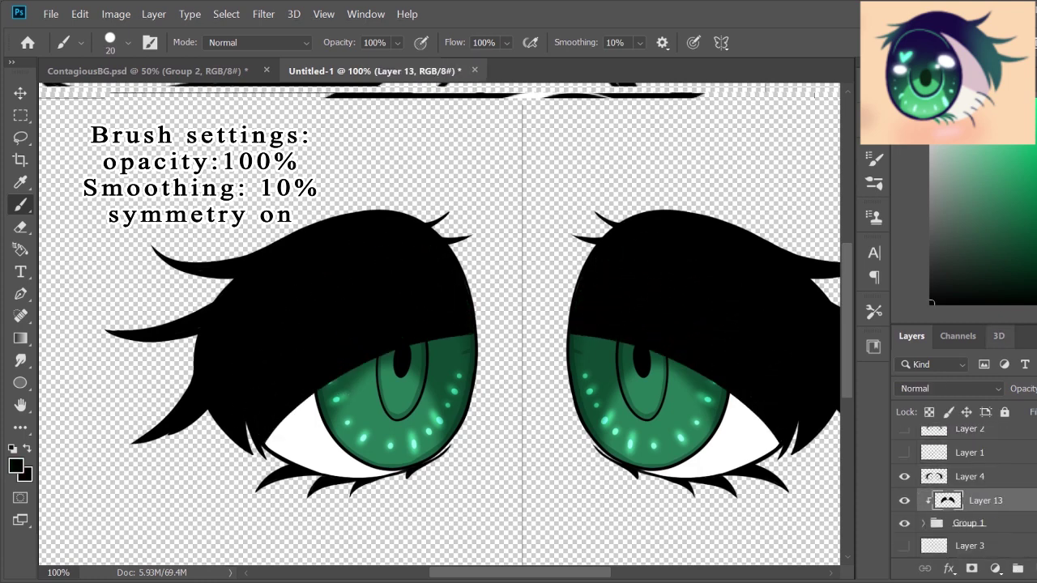
{"action": "mouse_move", "coordinate": [450, 409]}
{"action": "left_mouse_down"}
{"action": "mouse_move", "coordinate": [456, 329]}
{"action": "mouse_move", "coordinate": [462, 369]}
{"action": "left_mouse_up"}
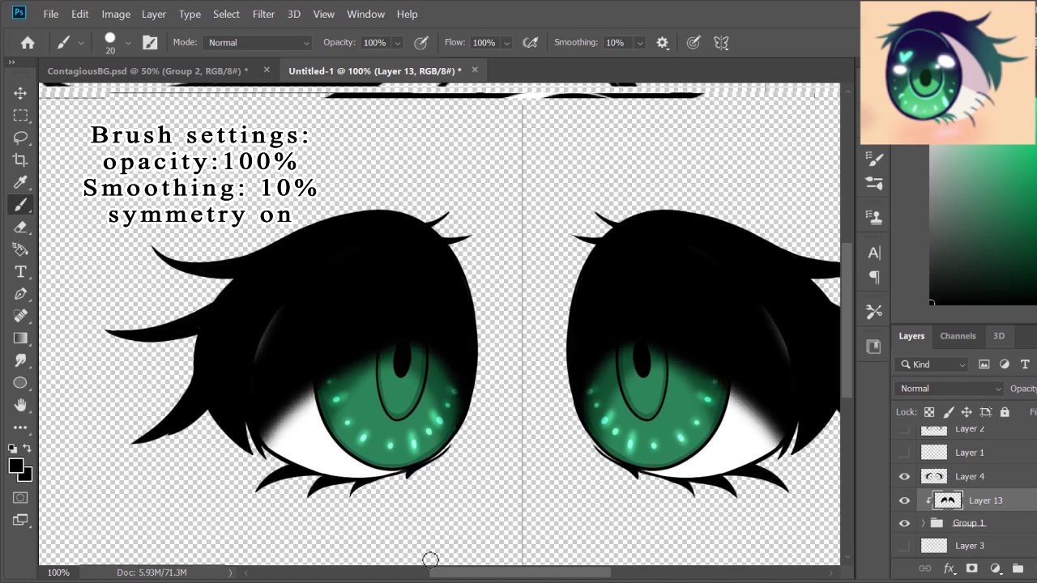
Paint a blurred, lightened shadow along the upper eyelids on a new clipped layer.
{"action": "left_click", "coordinate": [1018, 568], "text": "ctrl"}
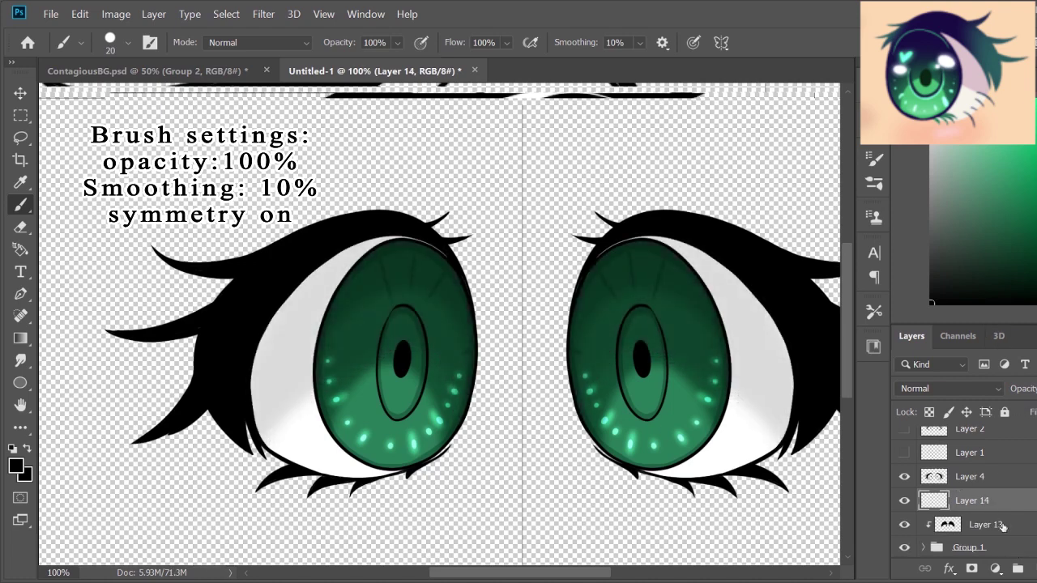
{"action": "mouse_move", "coordinate": [413, 253]}
{"action": "left_mouse_down"}
{"action": "mouse_move", "coordinate": [258, 425]}
{"action": "mouse_move", "coordinate": [337, 288]}
{"action": "mouse_move", "coordinate": [407, 259]}
{"action": "mouse_move", "coordinate": [373, 248]}
{"action": "mouse_move", "coordinate": [308, 446]}
{"action": "left_mouse_up"}
{"action": "key", "text": "ctrl+f"}
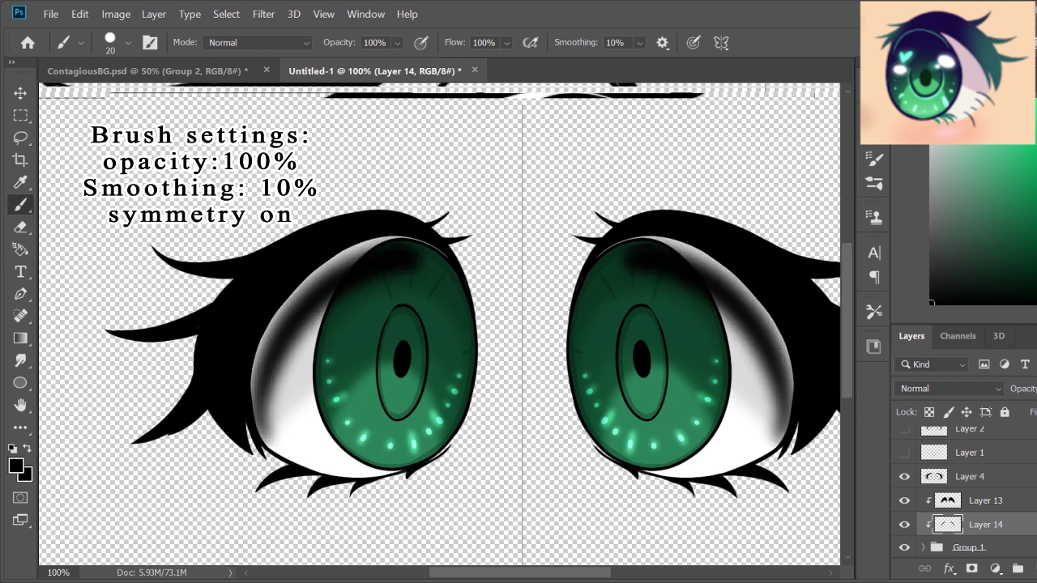
{"action": "left_click_drag", "start_coordinate": [1022, 389], "coordinate": [1025, 410]}
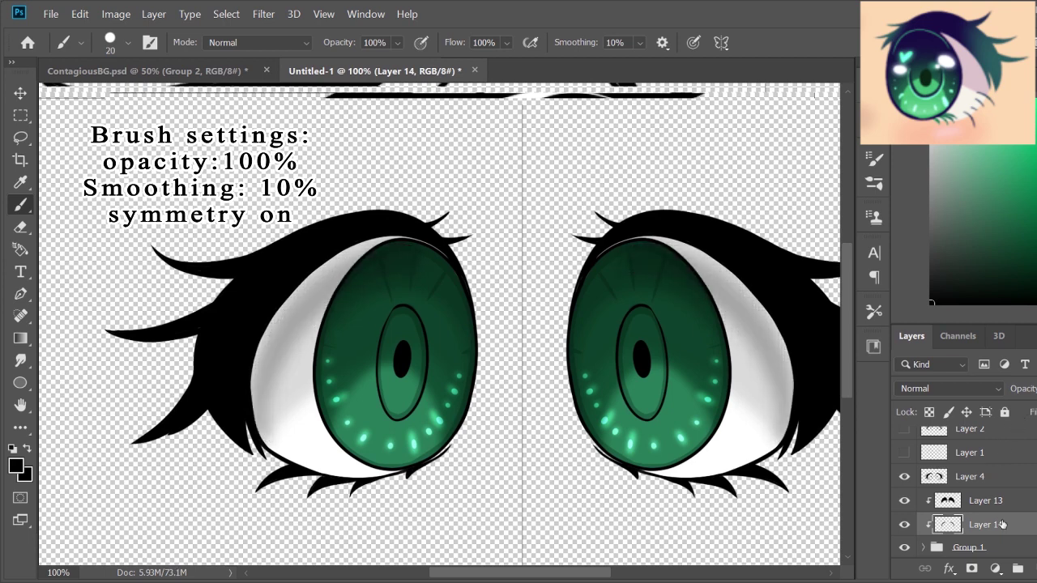
Add translucent dark shading on the eye whites and iris tops, plus grey strokes on the whites.
{"action": "left_click", "coordinate": [1018, 568]}
{"action": "mouse_move", "coordinate": [250, 397]}
{"action": "left_mouse_down"}
{"action": "mouse_move", "coordinate": [308, 276]}
{"action": "mouse_move", "coordinate": [442, 243]}
{"action": "left_mouse_up"}
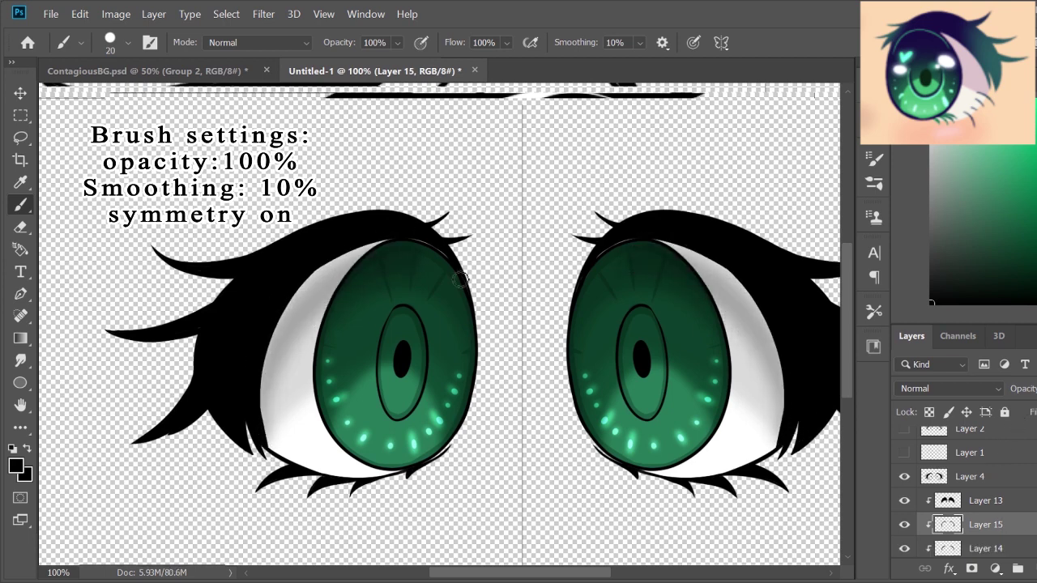
{"action": "mouse_move", "coordinate": [460, 280]}
{"action": "left_mouse_down"}
{"action": "mouse_move", "coordinate": [319, 363]}
{"action": "mouse_move", "coordinate": [336, 312]}
{"action": "mouse_move", "coordinate": [438, 247]}
{"action": "left_mouse_up"}
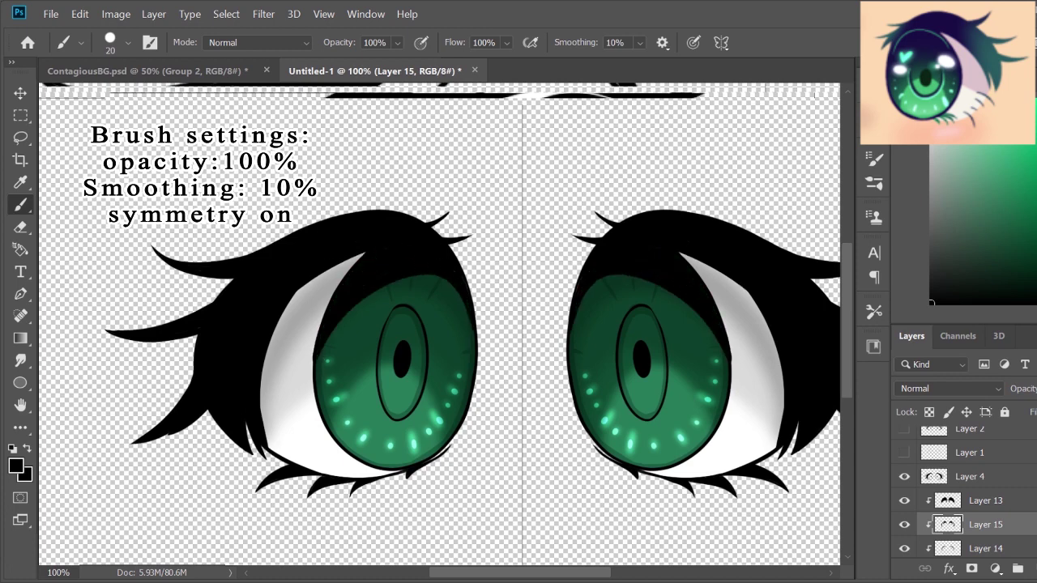
{"action": "left_click_drag", "start_coordinate": [1026, 389], "coordinate": [1025, 414]}
{"action": "left_click_drag", "start_coordinate": [734, 277], "coordinate": [770, 328]}
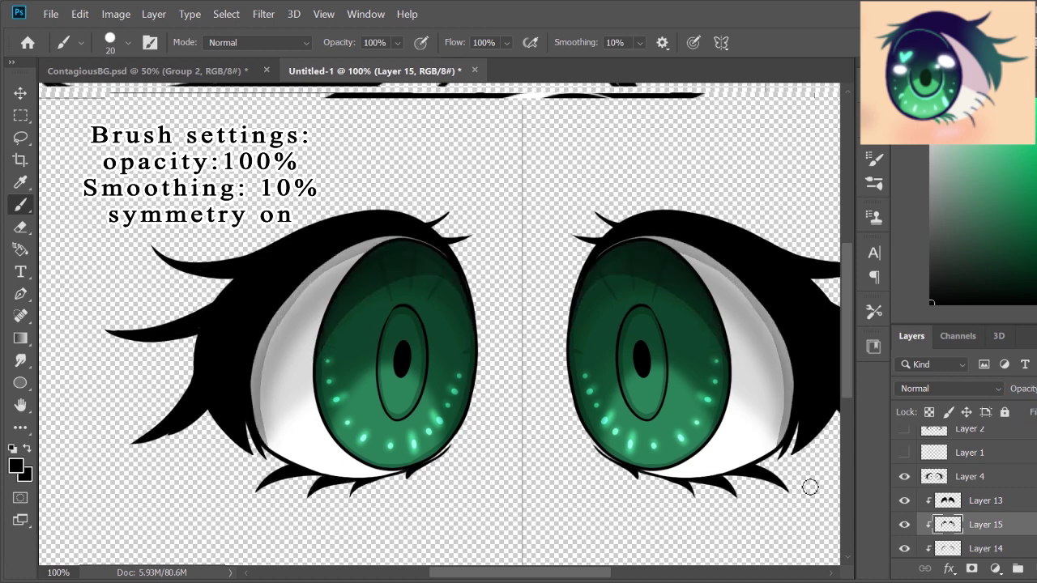
{"action": "left_click_drag", "start_coordinate": [789, 426], "coordinate": [770, 457]}
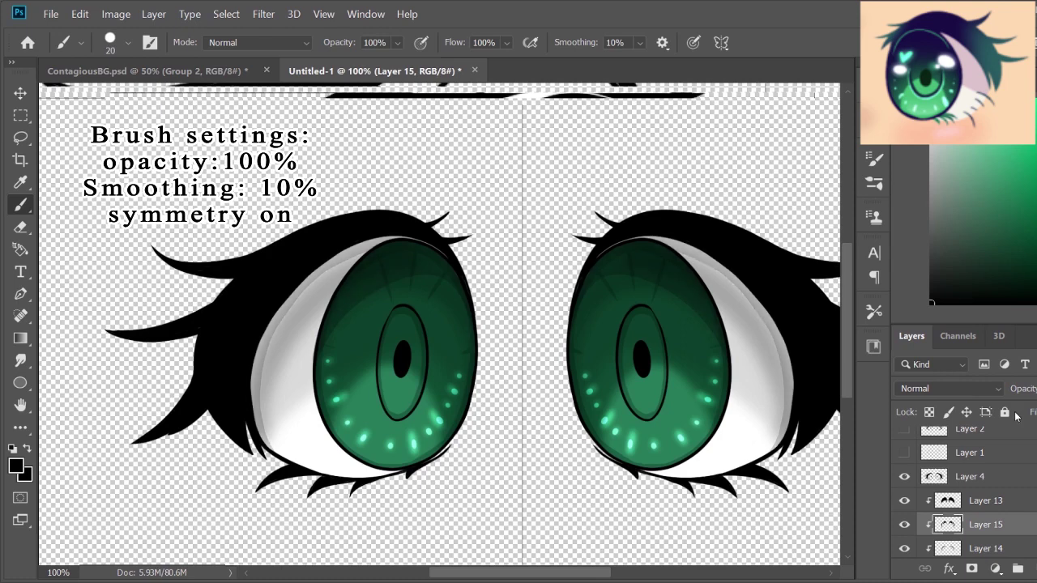
On a new layer, paint white oval highlights on the upper irises.
{"action": "left_click", "coordinate": [995, 569]}
{"action": "key", "text": "x"}
{"action": "mouse_move", "coordinate": [367, 293]}
{"action": "left_mouse_down"}
{"action": "mouse_move", "coordinate": [334, 313]}
{"action": "mouse_move", "coordinate": [459, 332]}
{"action": "mouse_move", "coordinate": [461, 343]}
{"action": "left_mouse_up"}
{"action": "key", "text": "ctrl+z"}
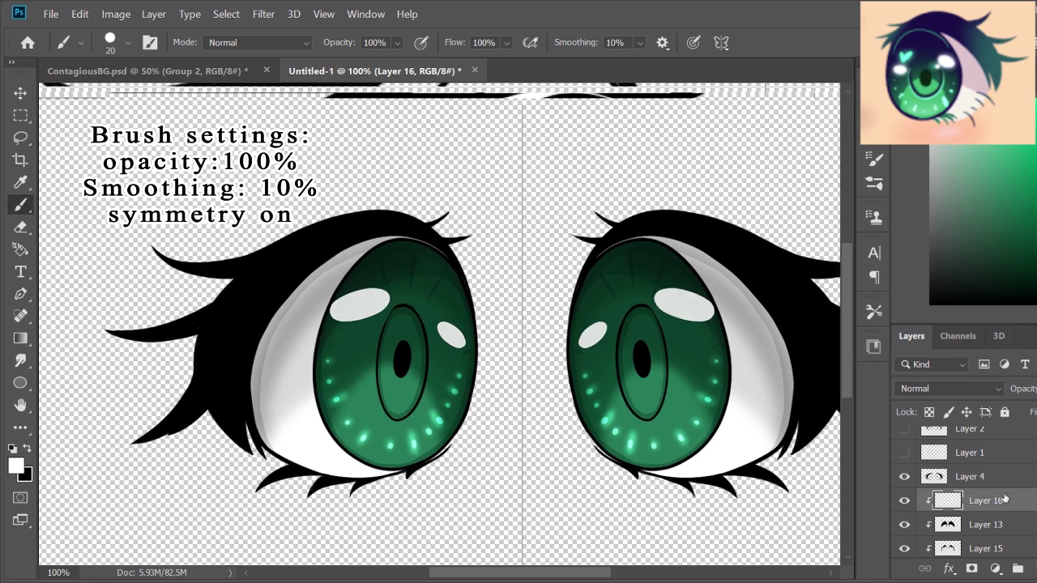
Add small extra highlight dots and duplicate the highlight layer to brighten it.
{"action": "key", "text": "ctrl+j"}
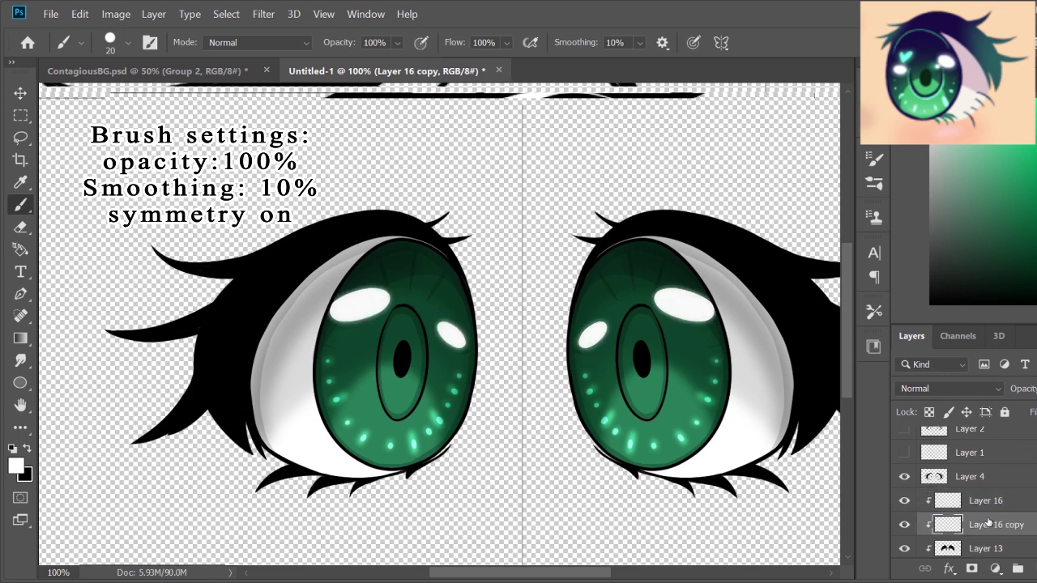
{"action": "key", "text": "Delete"}
{"action": "left_click", "coordinate": [658, 317]}
{"action": "mouse_move", "coordinate": [987, 501]}
{"action": "left_mouse_down"}
{"action": "mouse_move", "coordinate": [1000, 468]}
{"action": "mouse_move", "coordinate": [1003, 475]}
{"action": "left_mouse_up"}
{"action": "key", "text": "ctrl+j"}
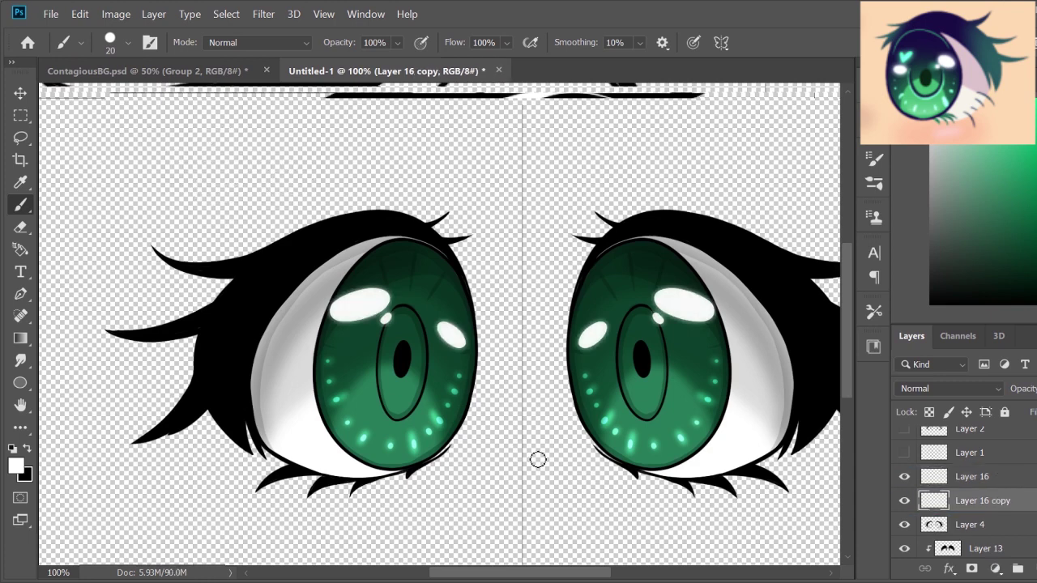
Paint a green heart sparkle in the upper iris on Layer 17, duplicate it, and select both copies.
{"action": "key", "text": "ctrl+shift+alt+n"}
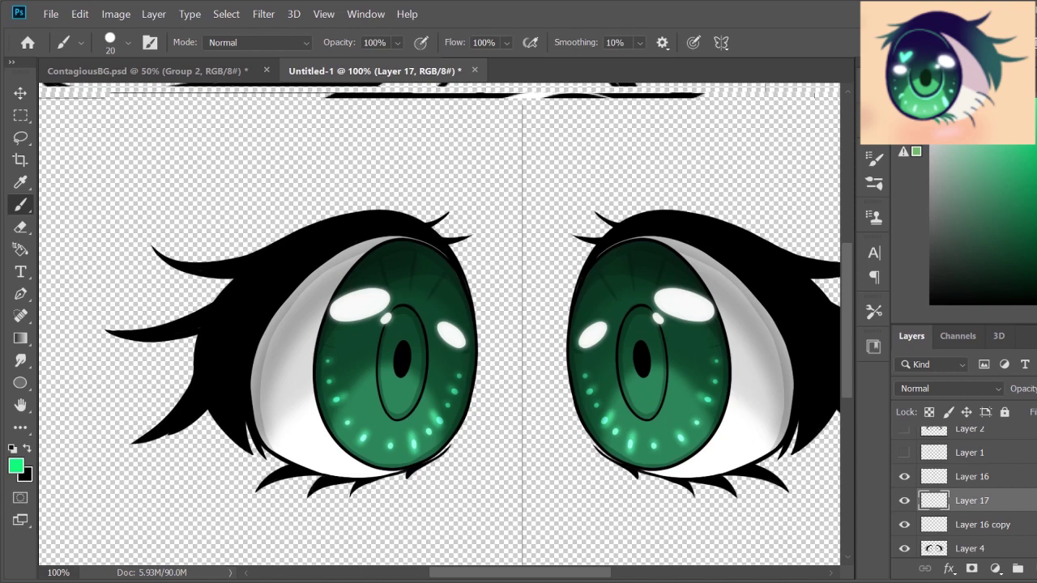
{"action": "mouse_move", "coordinate": [427, 272]}
{"action": "left_mouse_down"}
{"action": "mouse_move", "coordinate": [435, 305]}
{"action": "mouse_move", "coordinate": [442, 292]}
{"action": "left_mouse_up"}
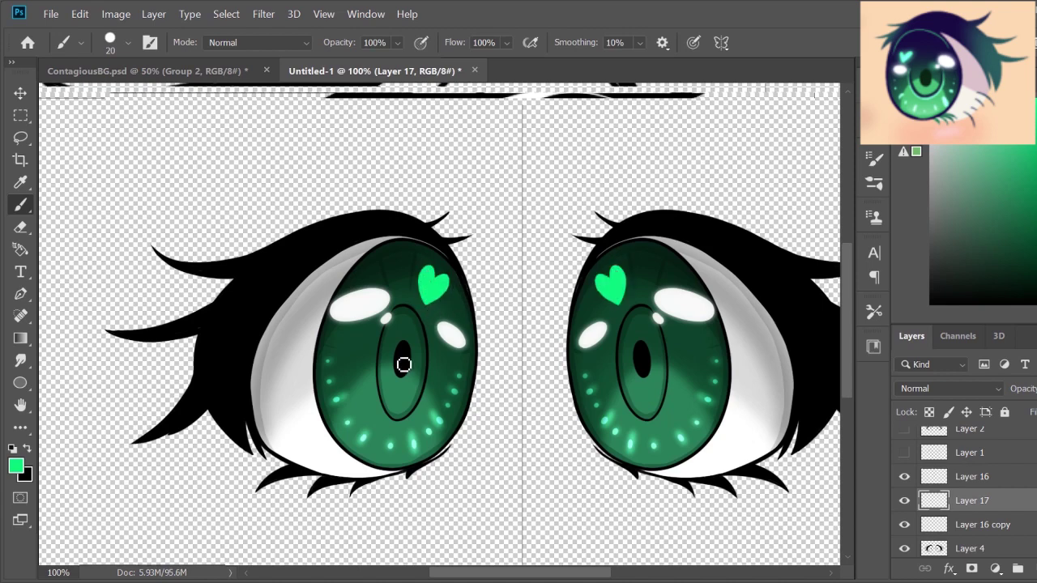
{"action": "key", "text": "ctrl+j"}
{"action": "scroll", "coordinate": [697, 333], "scroll_direction": "down", "scroll_amount": 1}
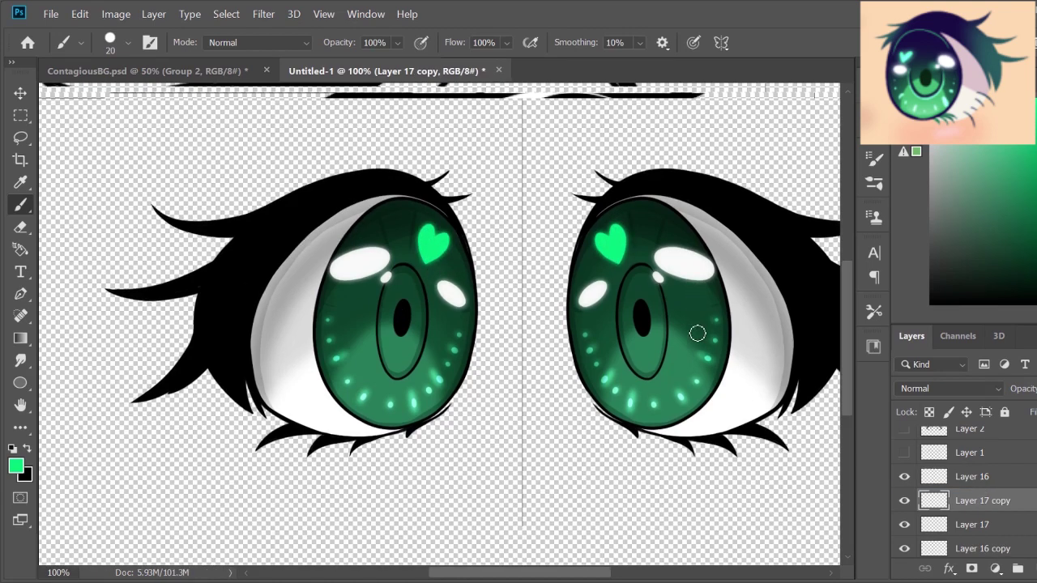
{"action": "scroll", "coordinate": [698, 333], "scroll_direction": "up", "scroll_amount": 2}
{"action": "left_click", "coordinate": [972, 525], "text": "shift"}
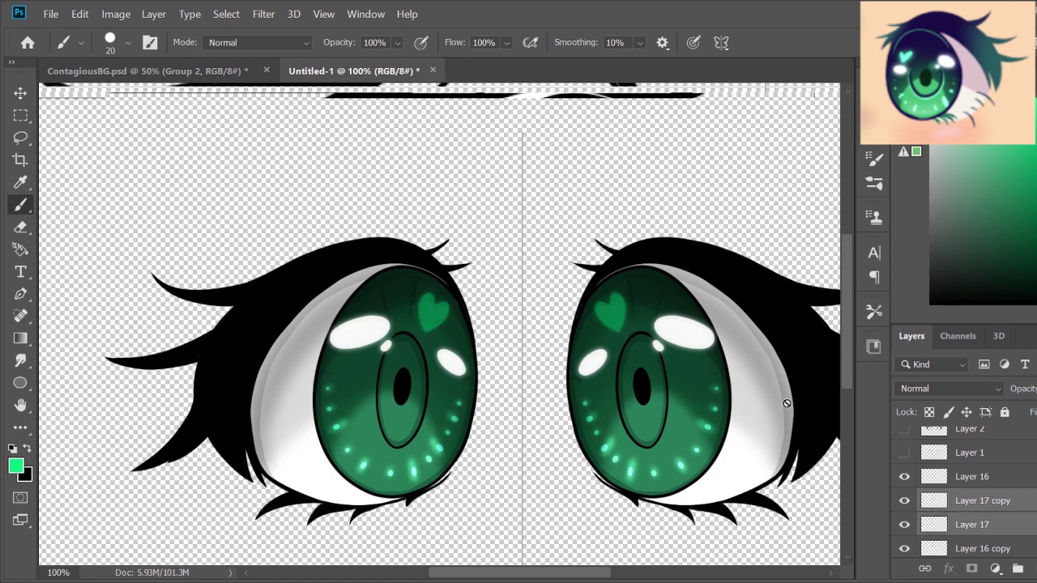